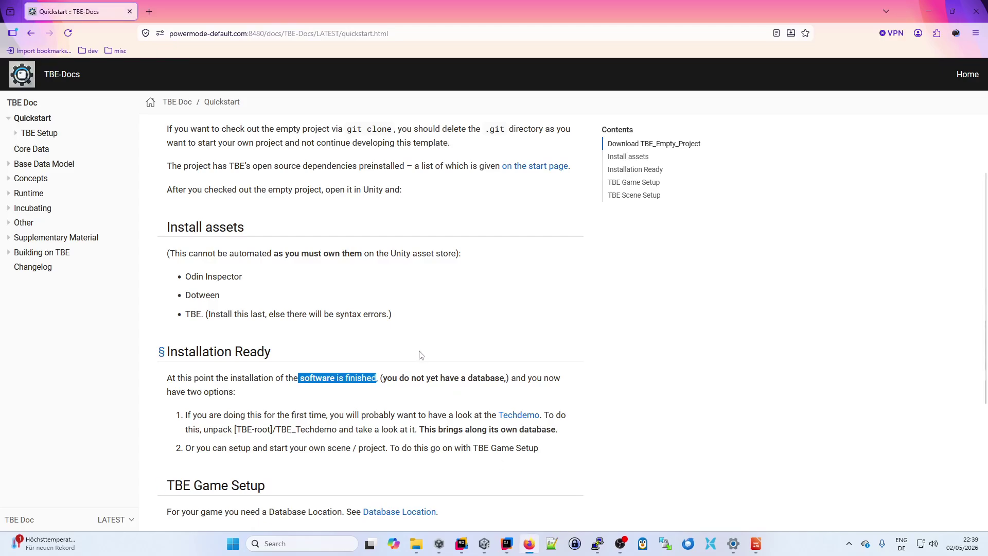
- Review the Quickstart installation instructions, then switch to Unity and expand the Plugins/PowermodeDefault/TheButtonEngine folder in the project assets
{"action": "scroll", "coordinate": [307, 284], "scroll_direction": "up", "scroll_amount": 4}
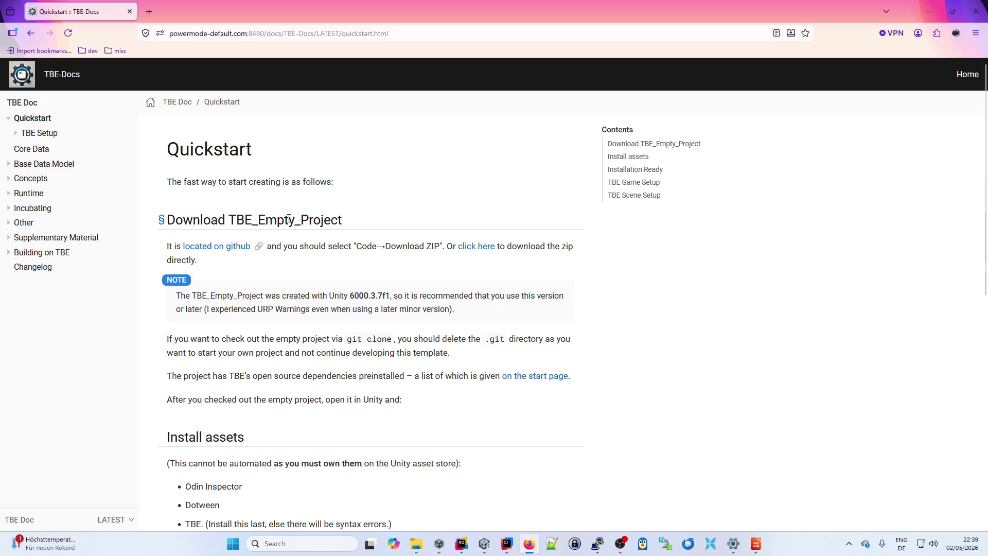
{"action": "scroll", "coordinate": [309, 267], "scroll_direction": "down", "scroll_amount": 4}
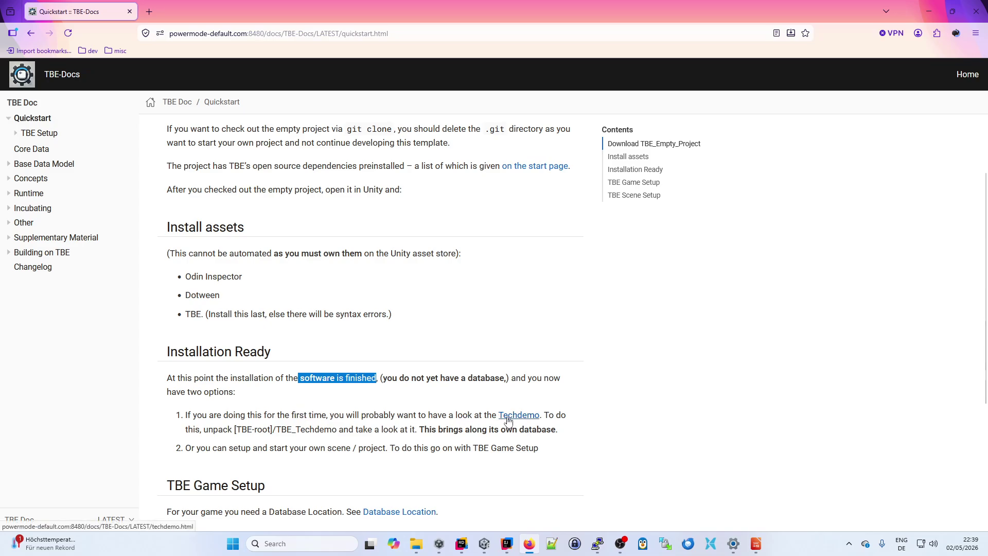
{"action": "left_click", "coordinate": [484, 543]}
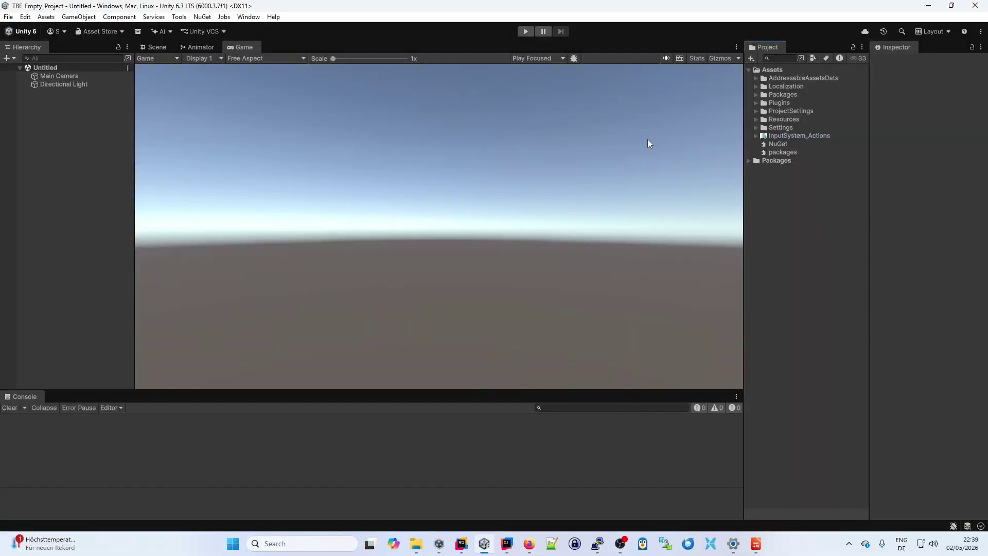
{"action": "left_click", "coordinate": [756, 103]}
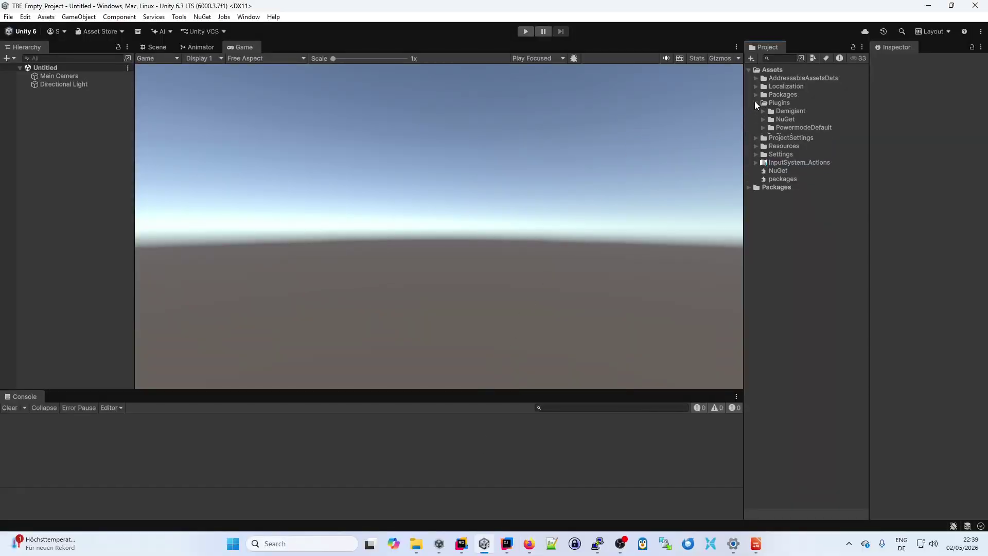
{"action": "left_click", "coordinate": [763, 127]}
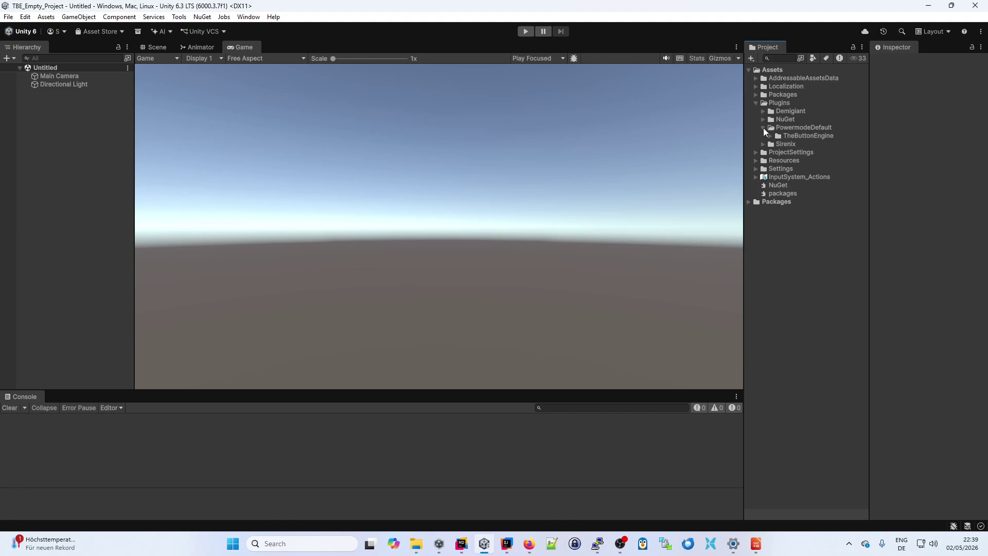
{"action": "left_click", "coordinate": [770, 136]}
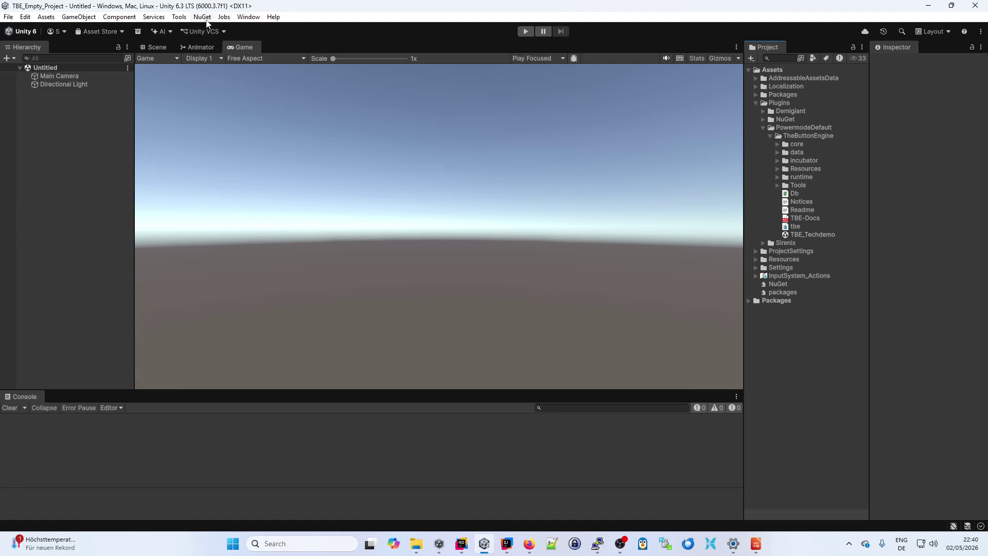
- Try The Button Engine's Data: Editor window, inspect the NullReferenceException in the console and close the window
{"action": "left_click", "coordinate": [184, 18]}
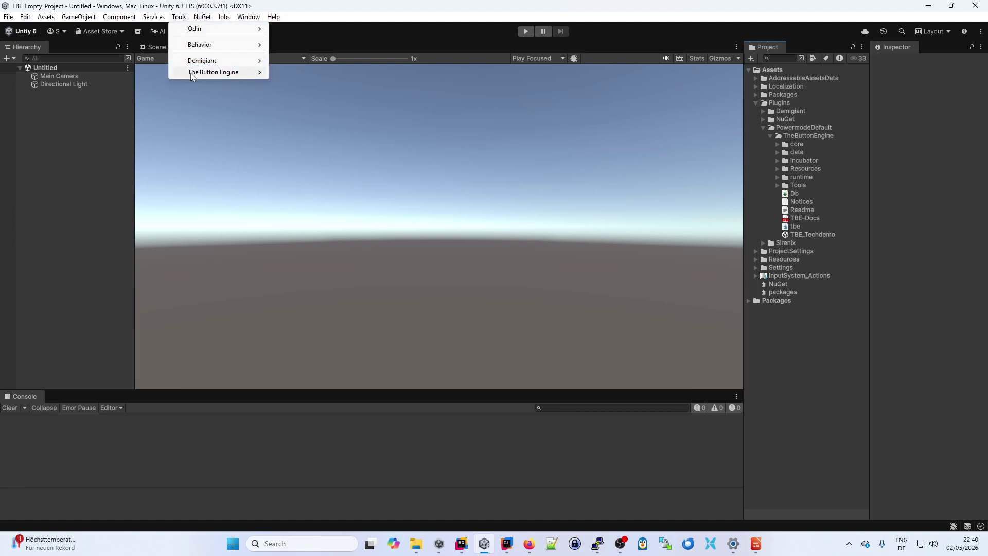
{"action": "mouse_move", "coordinate": [192, 76]}
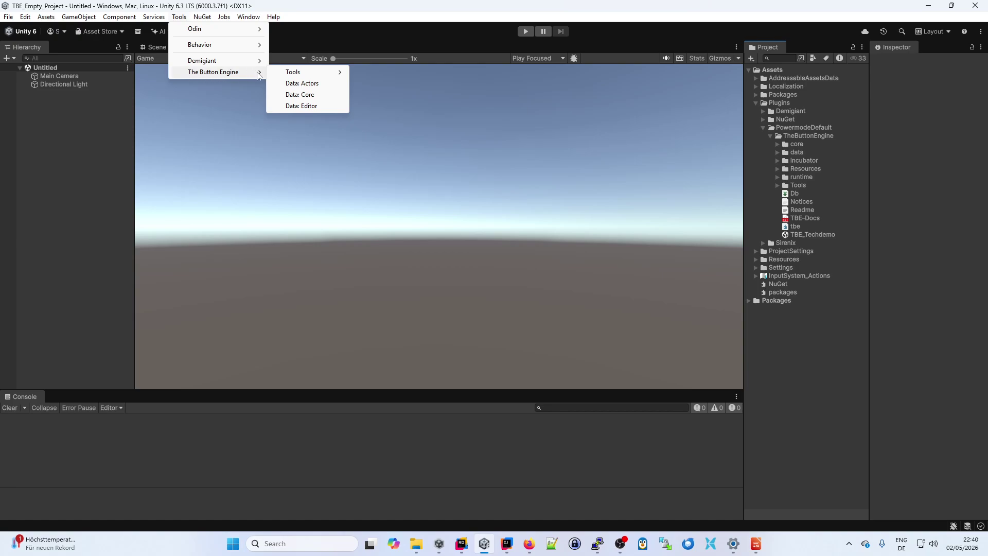
{"action": "left_click", "coordinate": [299, 106]}
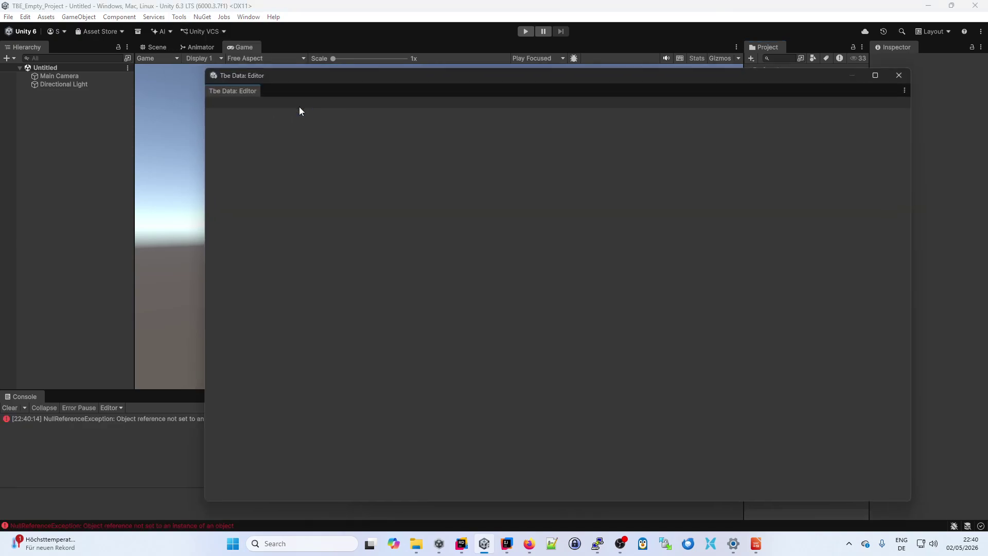
{"action": "left_click", "coordinate": [67, 419]}
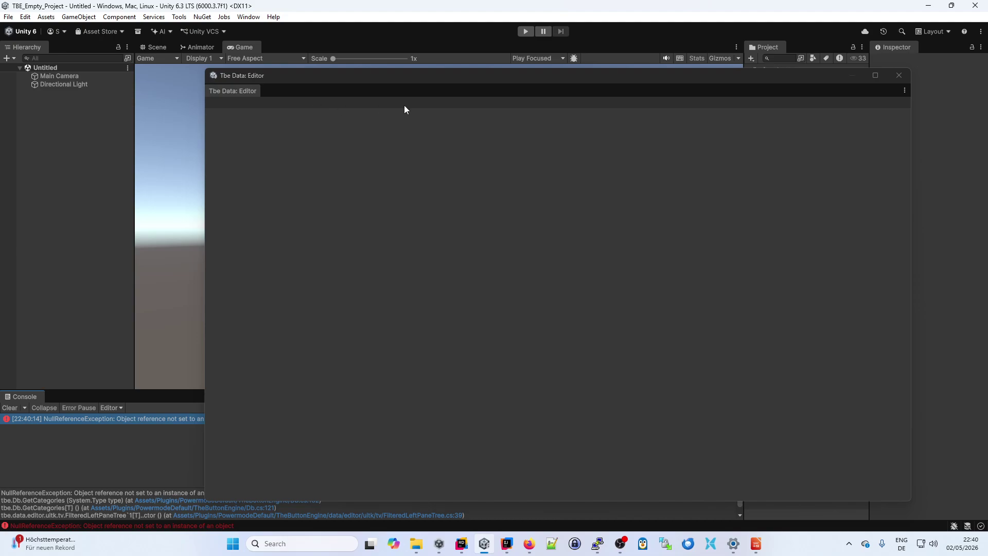
{"action": "middle_click", "coordinate": [236, 92]}
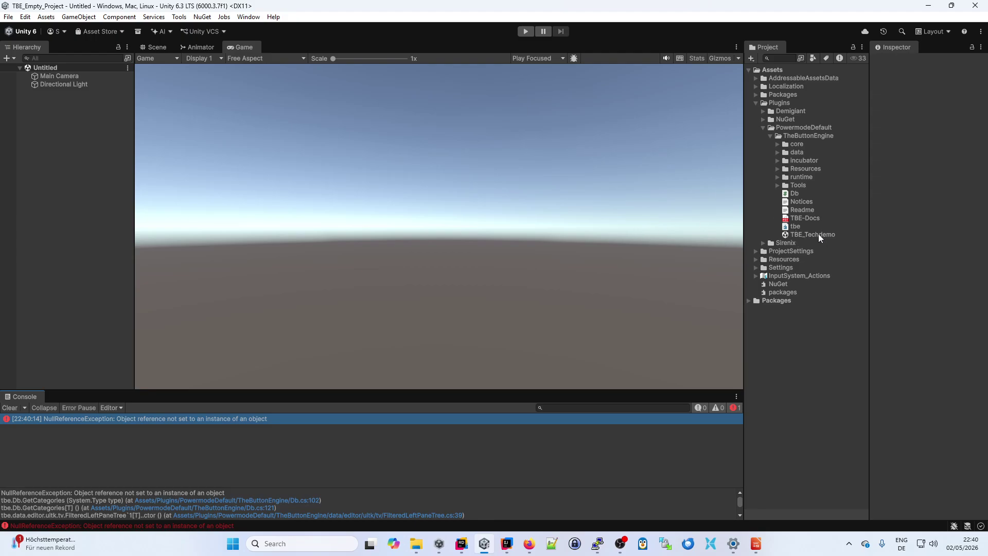
- In the Editor project settings, set the When entering Play Mode option to Do not reload Domain or Scene
{"action": "left_click_drag", "start_coordinate": [866, 234], "coordinate": [877, 234]}
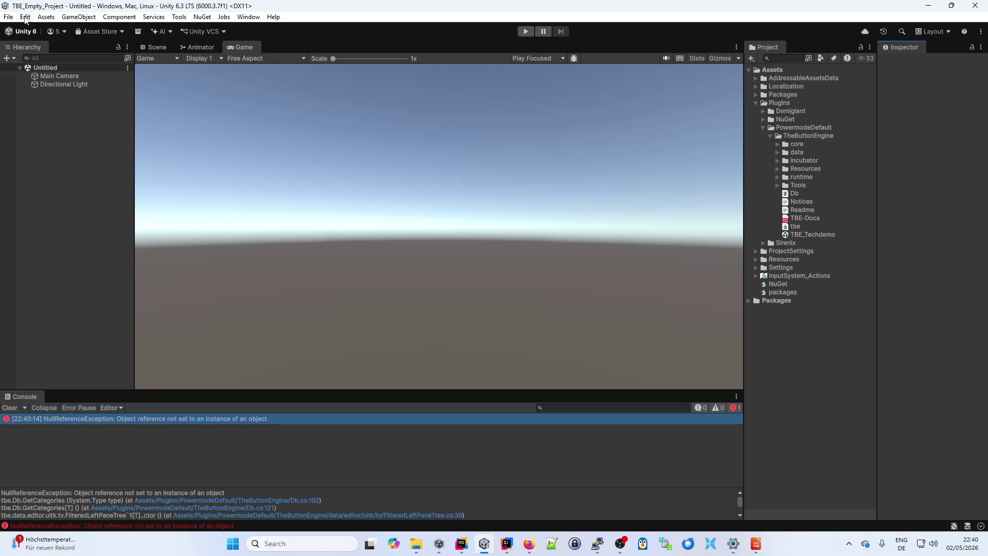
{"action": "left_click", "coordinate": [25, 17]}
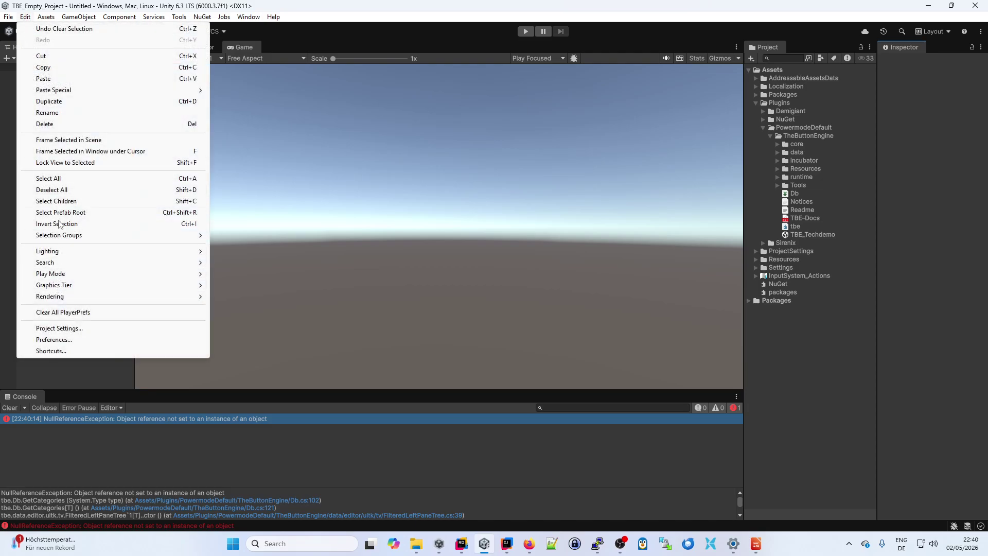
{"action": "left_click", "coordinate": [67, 330]}
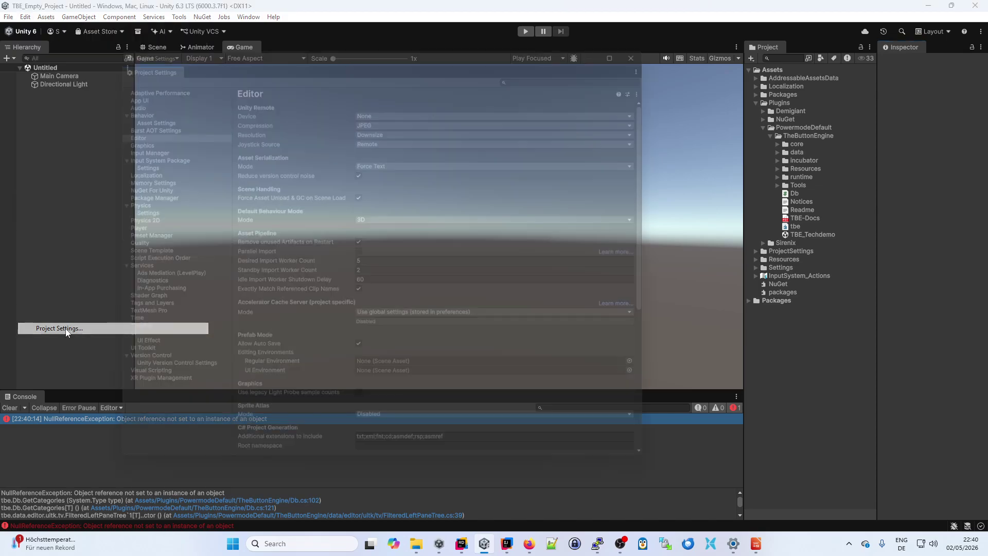
{"action": "left_click", "coordinate": [119, 127]}
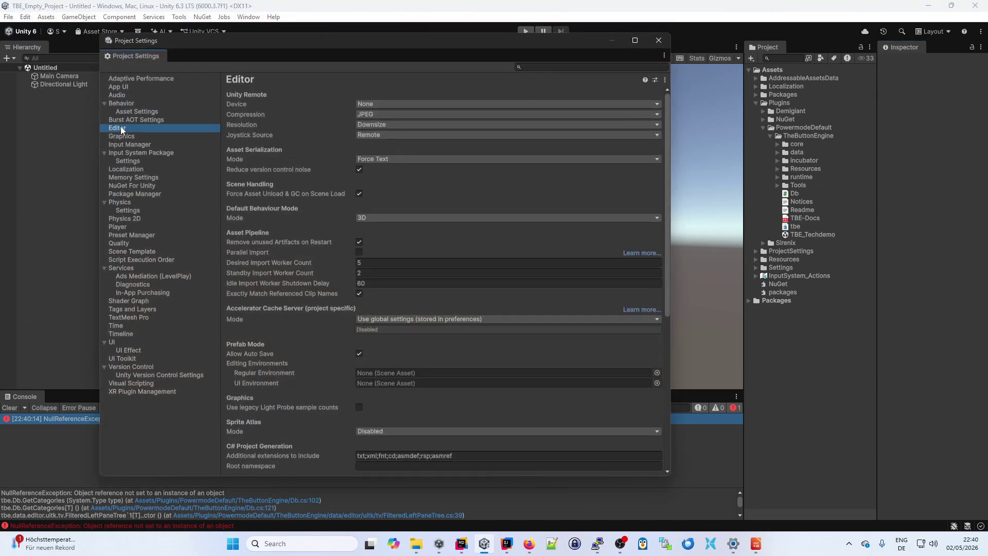
{"action": "scroll", "coordinate": [343, 304], "scroll_direction": "down", "scroll_amount": 8}
{"action": "scroll", "coordinate": [295, 332], "scroll_direction": "down", "scroll_amount": 1}
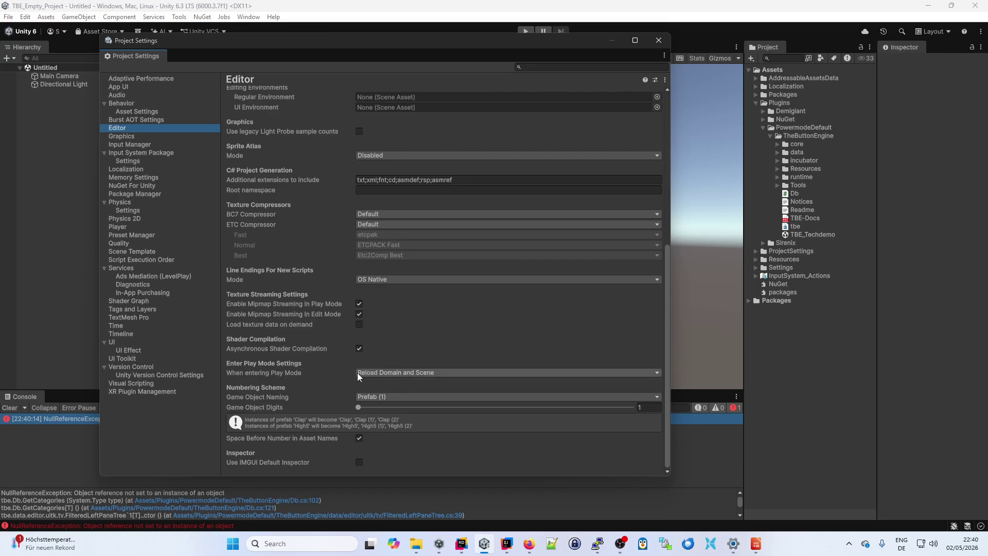
{"action": "left_click", "coordinate": [383, 374]}
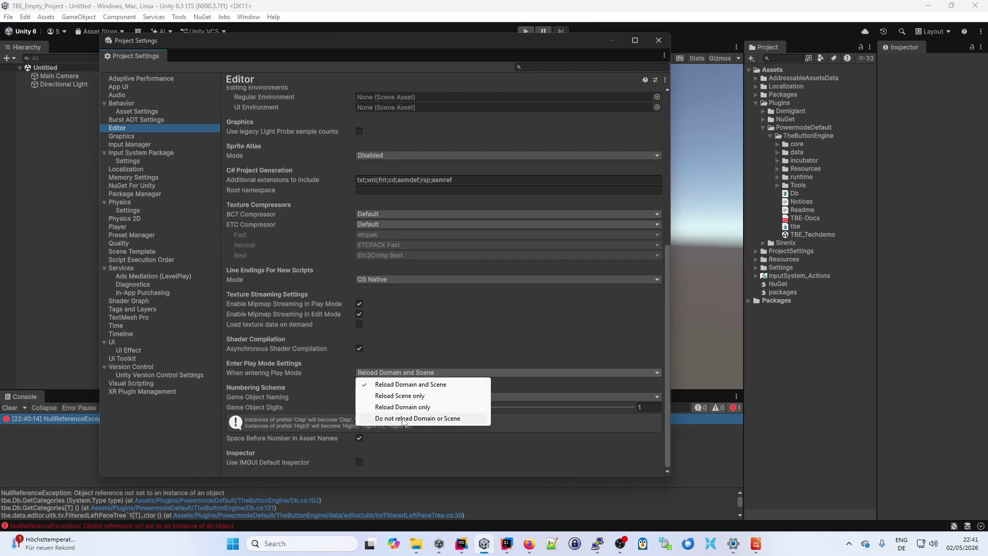
{"action": "left_click", "coordinate": [426, 418]}
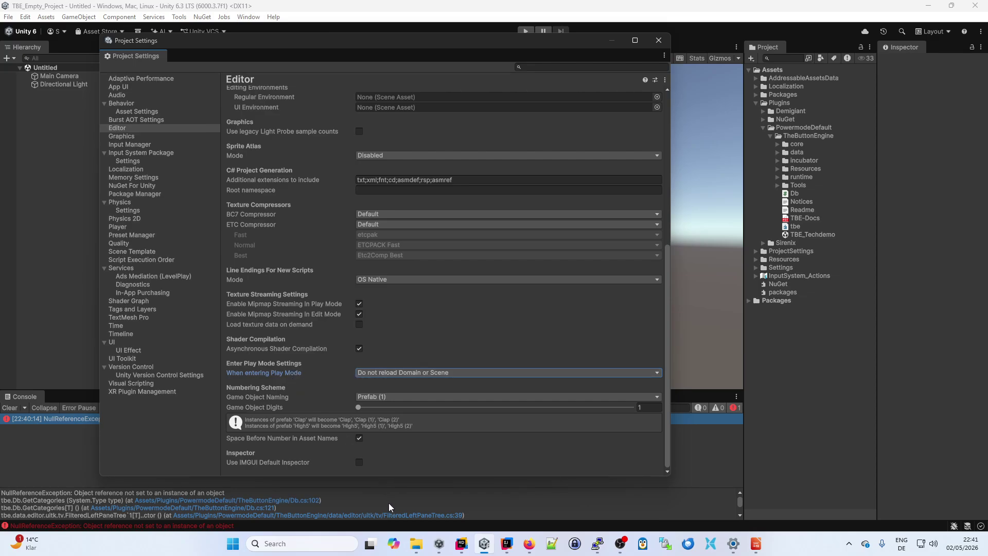
- Switch to Rider and examine how OnLoad in Tbe.cs resets the static fields, then return to Unity
{"action": "left_click", "coordinate": [465, 548]}
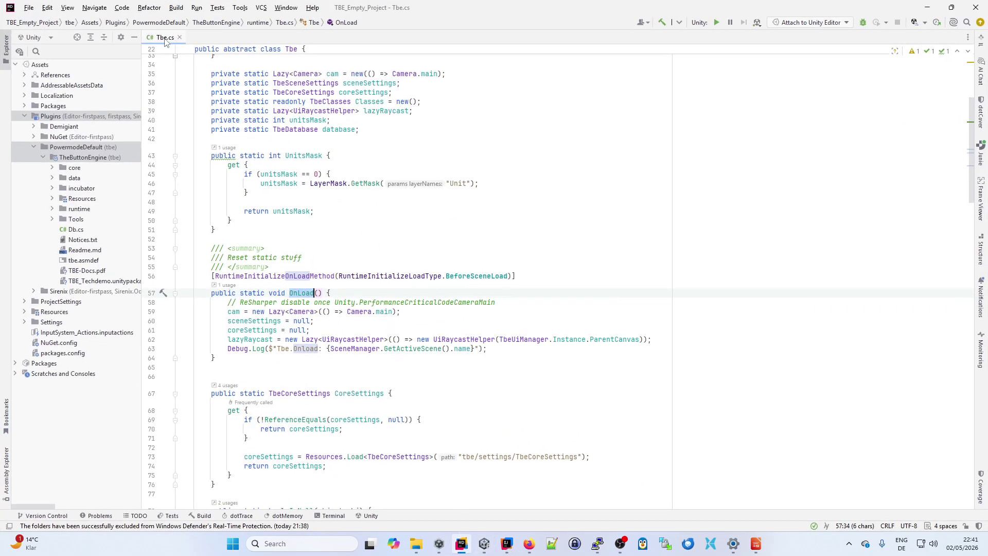
{"action": "left_click", "coordinate": [248, 321]}
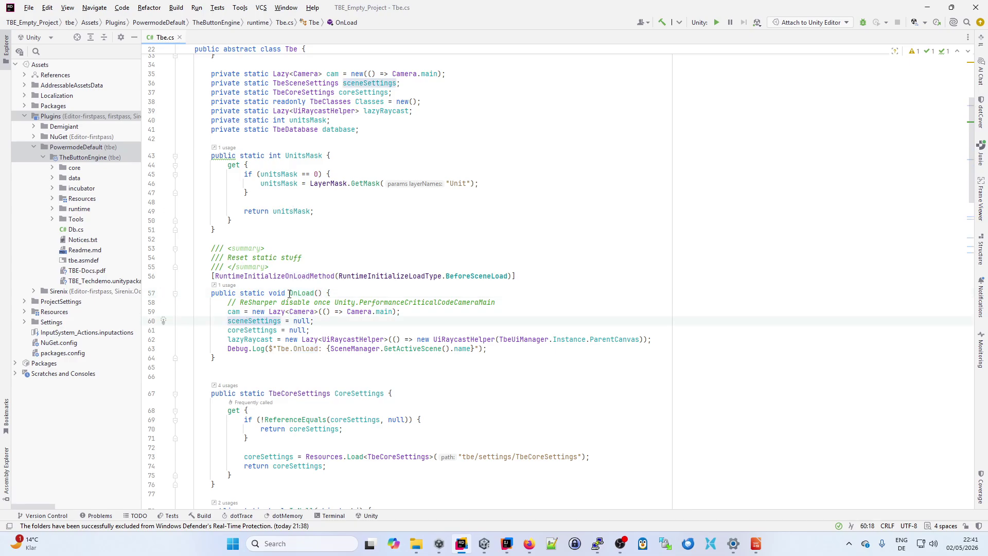
{"action": "double_click", "coordinate": [250, 83]}
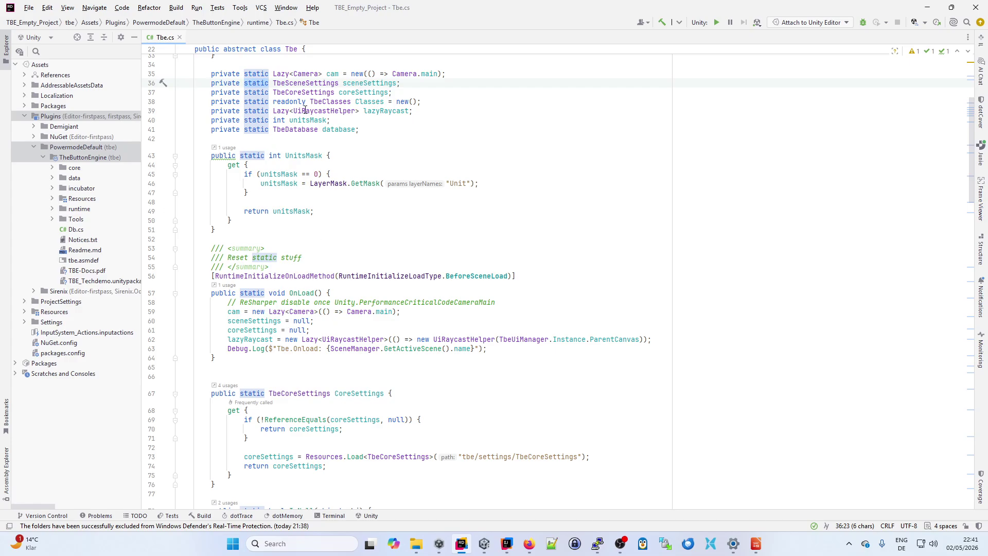
{"action": "left_click", "coordinate": [929, 7]}
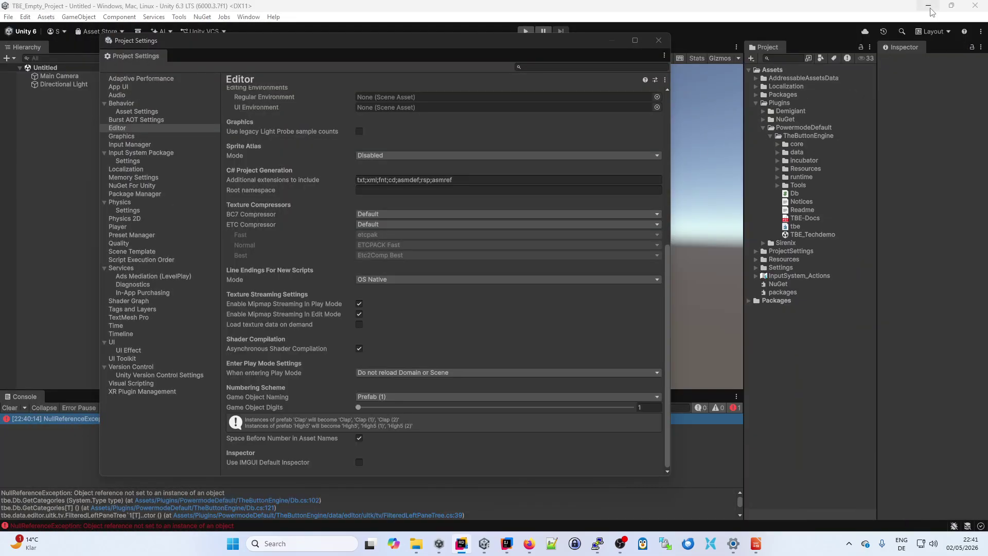
- Close the project settings and import the complete TBE_Techdemo package from the TheButtonEngine folder
{"action": "left_click_drag", "start_coordinate": [473, 40], "coordinate": [514, 38]}
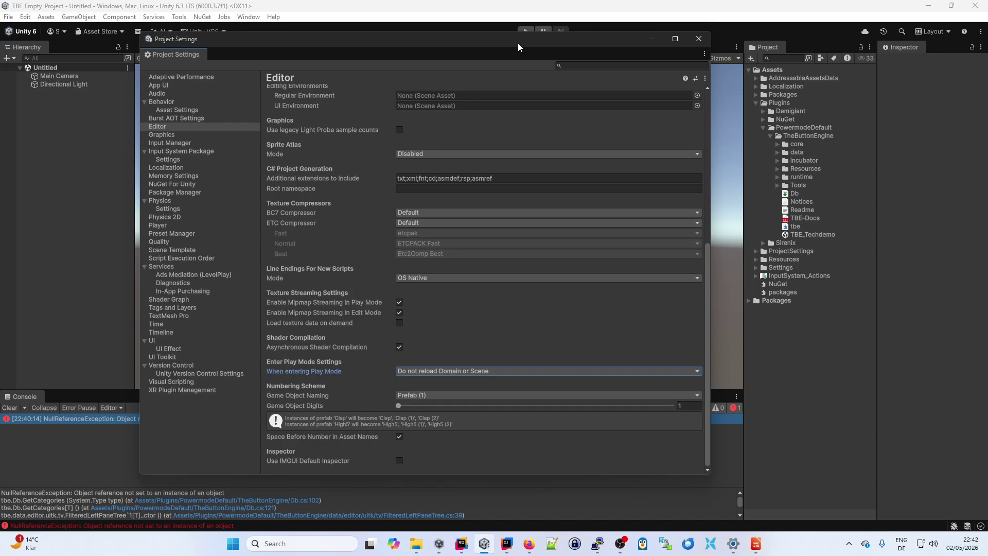
{"action": "left_click", "coordinate": [699, 40]}
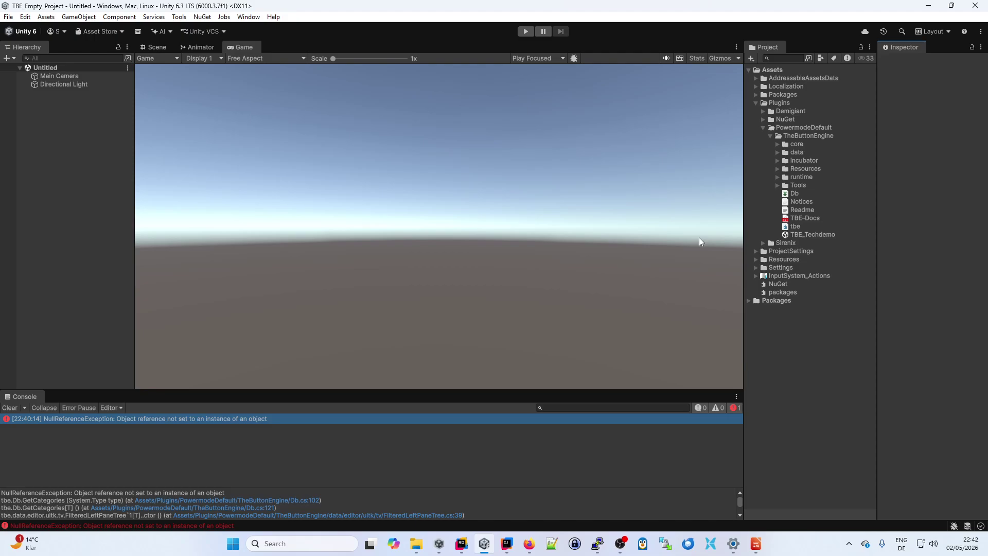
{"action": "left_click", "coordinate": [810, 234]}
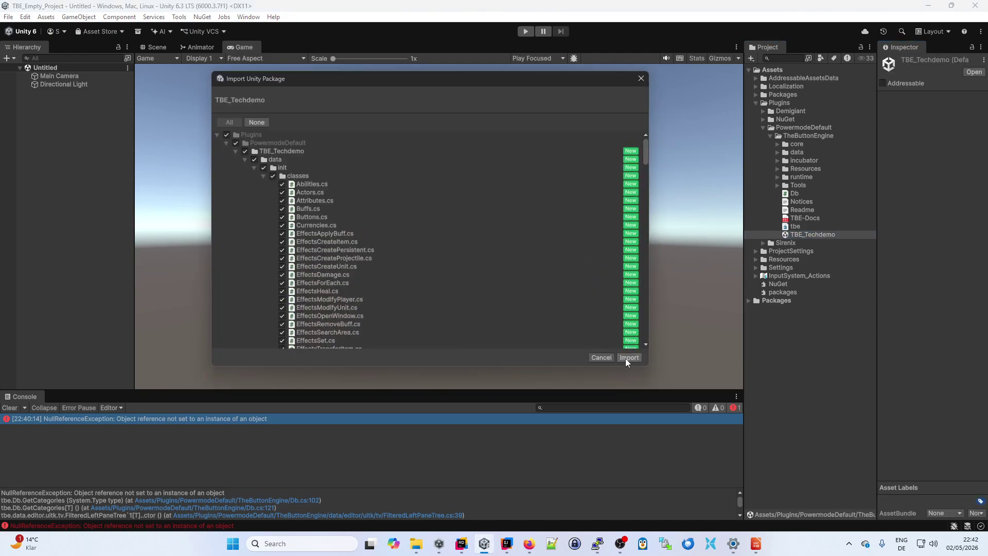
{"action": "left_click", "coordinate": [628, 358]}
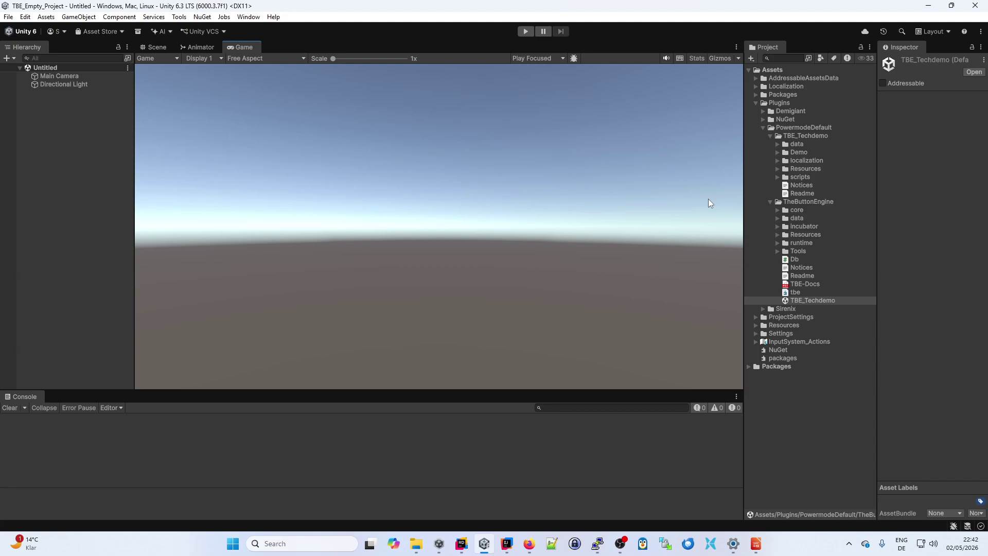
- Open the 1_tbeProjectileDemo scene from the TBE_Techdemo Demo folder and import the TMP Essentials
{"action": "double_click", "coordinate": [799, 153]}
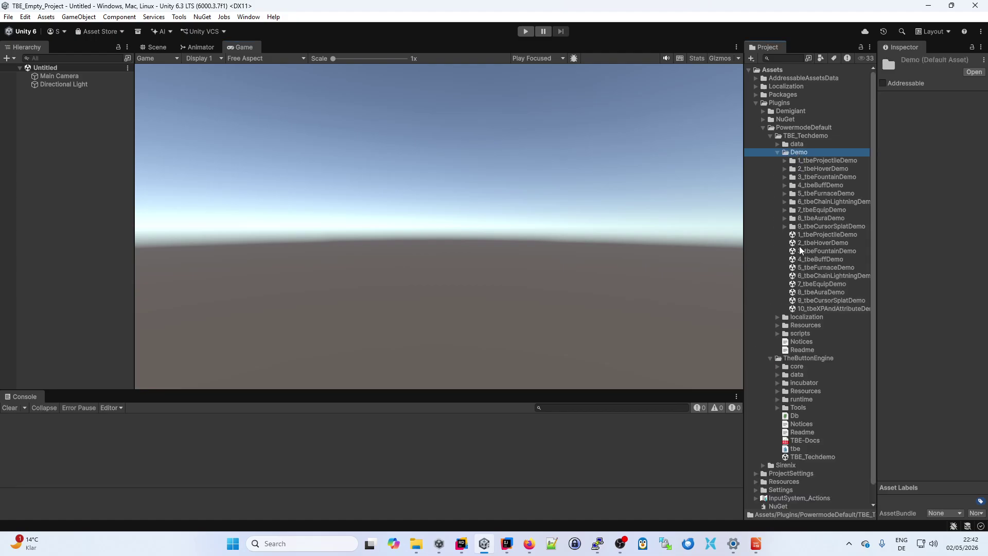
{"action": "double_click", "coordinate": [811, 235]}
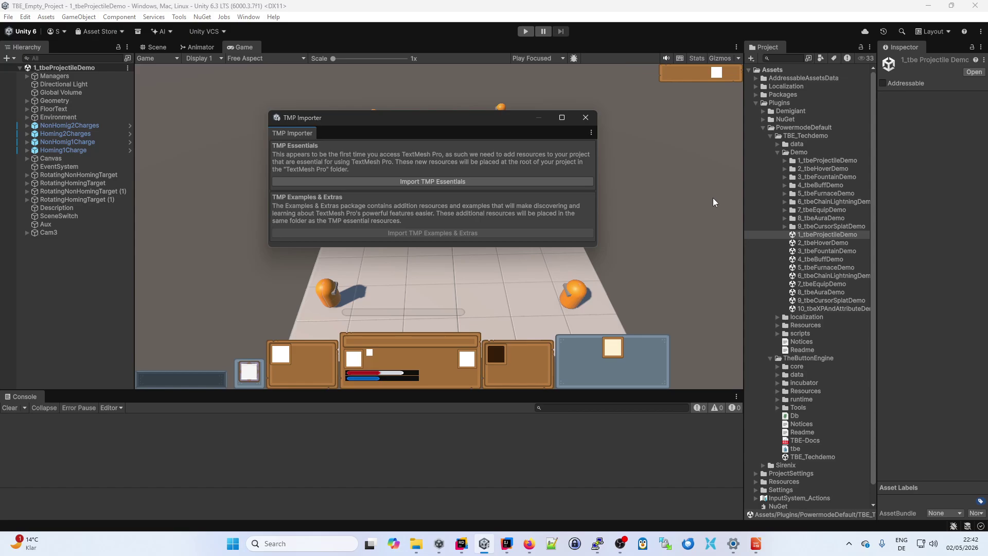
{"action": "left_click", "coordinate": [423, 182]}
{"action": "left_click", "coordinate": [433, 183]}
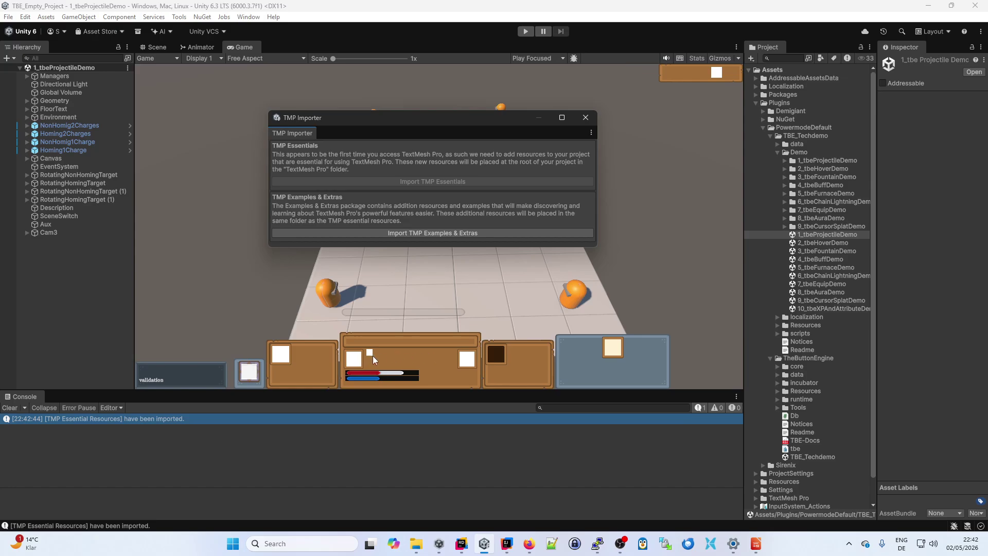
{"action": "left_click", "coordinate": [587, 122]}
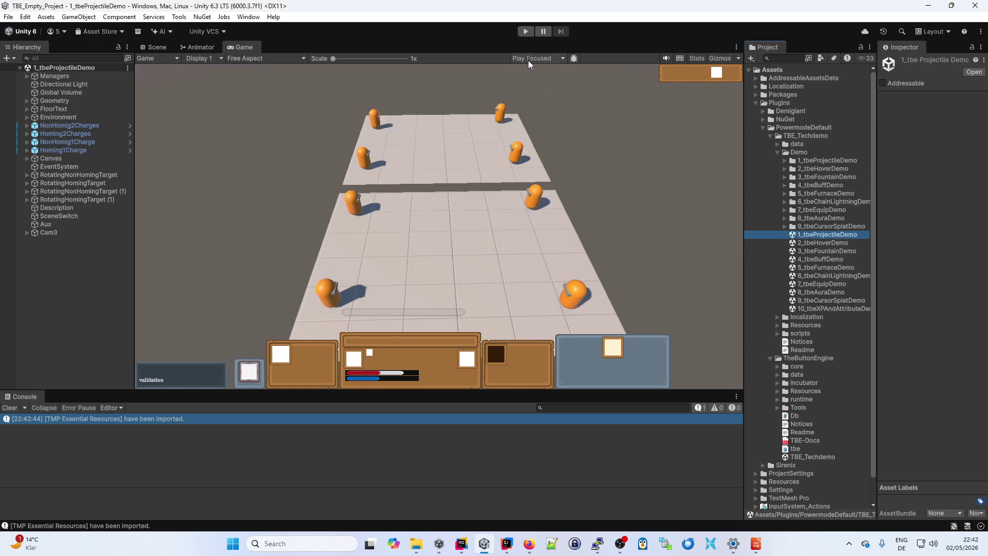
- Run the projectile demo scene in Play mode and stop it again
{"action": "left_click", "coordinate": [525, 32]}
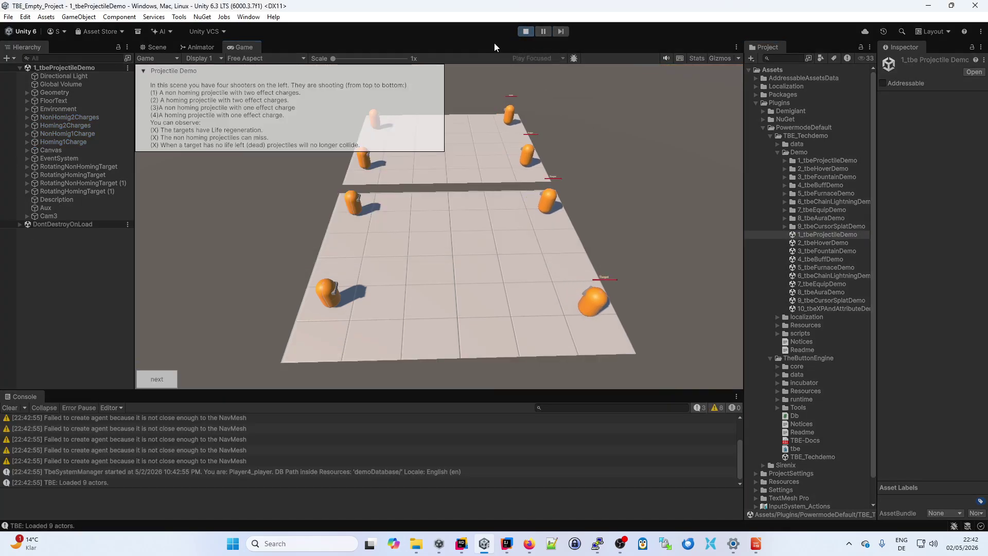
{"action": "left_click", "coordinate": [525, 32]}
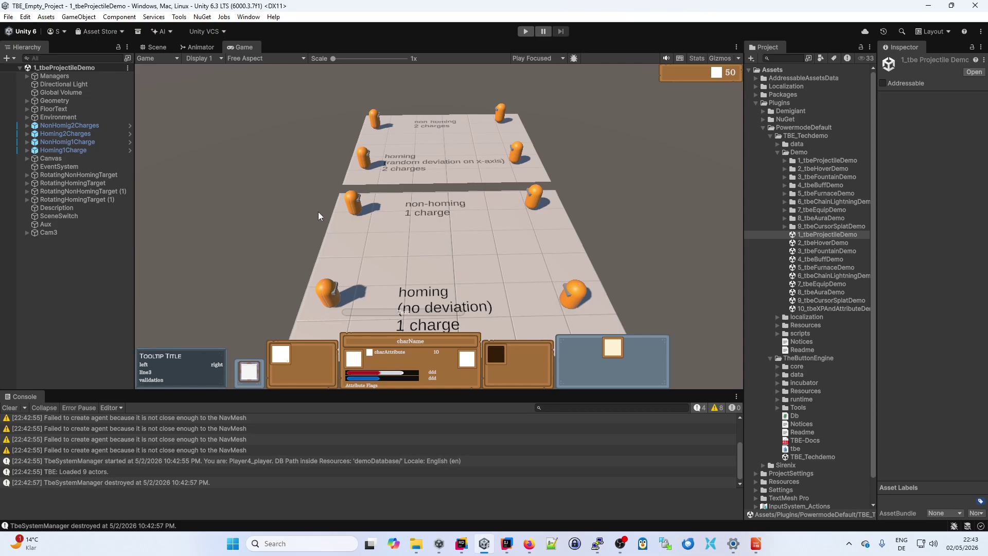
- Select the scene's Managers object and widen the Inspector to examine its Tbe System Manager settings
{"action": "left_click", "coordinate": [49, 77]}
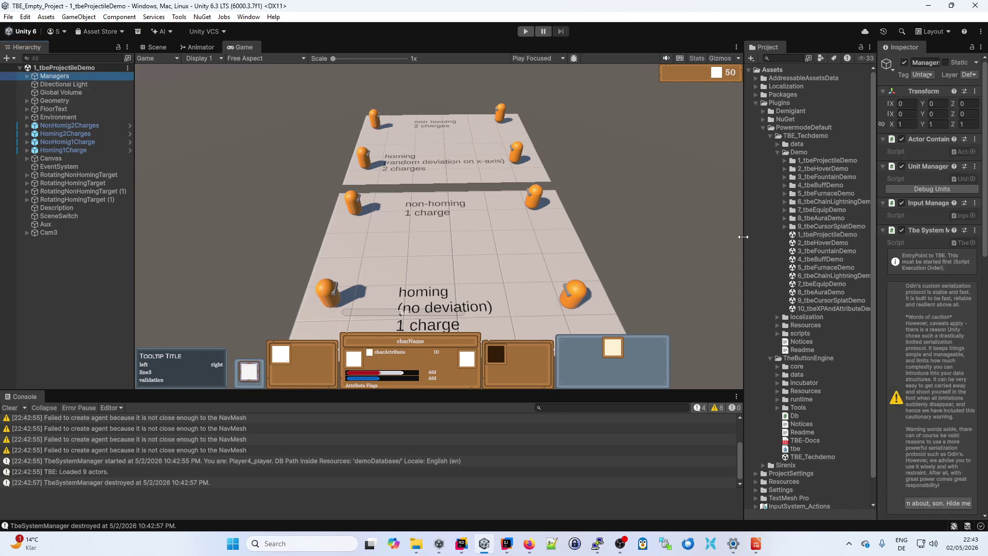
{"action": "left_click_drag", "start_coordinate": [743, 237], "coordinate": [692, 237]}
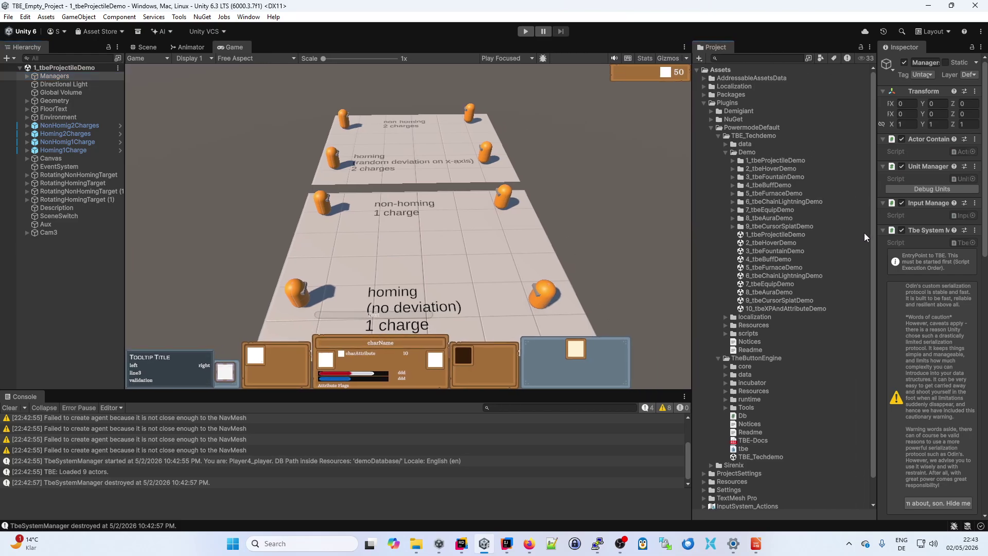
{"action": "left_click_drag", "start_coordinate": [874, 233], "coordinate": [821, 236]}
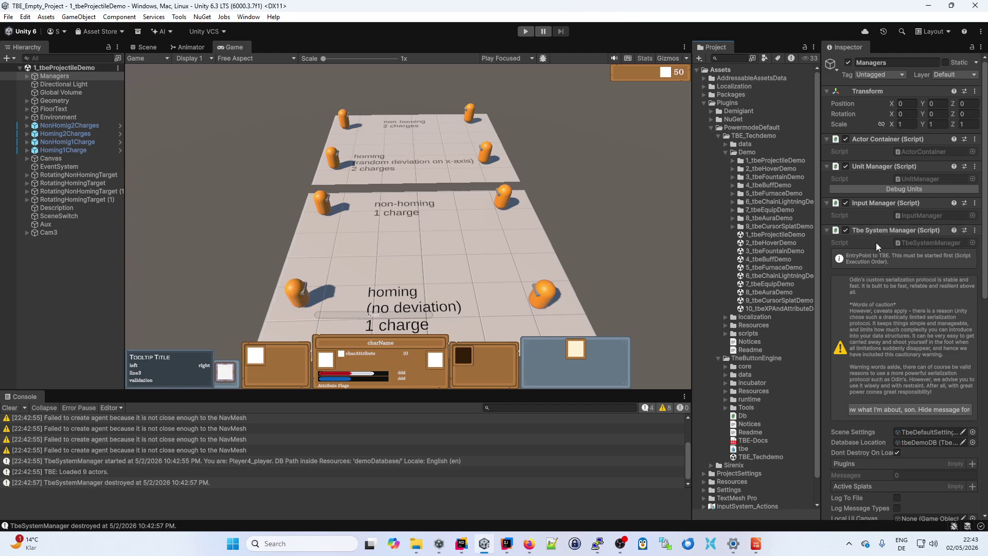
- Hide the serialization caution message on the Tbe System Manager and show the details of the Tbe.Onload console entry
{"action": "left_click", "coordinate": [889, 409]}
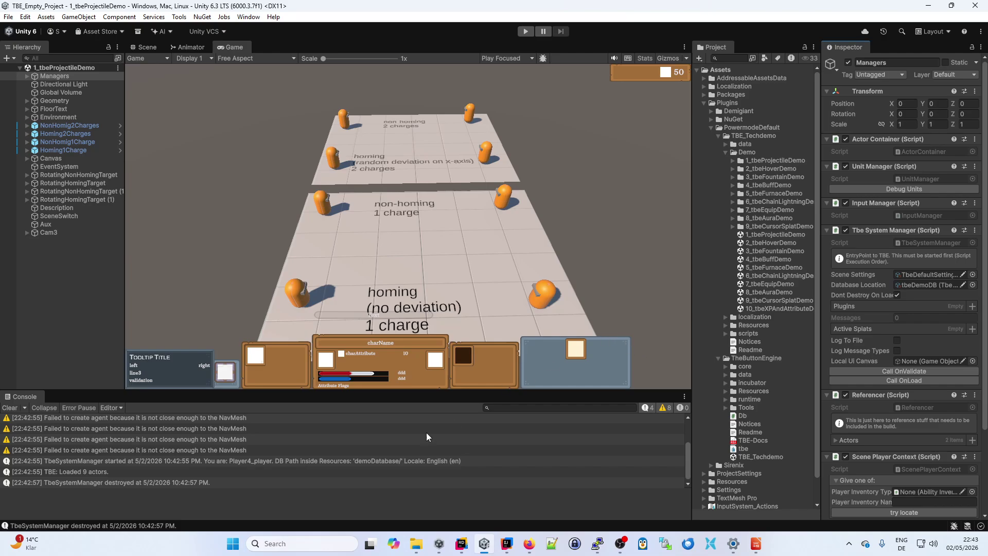
{"action": "scroll", "coordinate": [141, 447], "scroll_direction": "up", "scroll_amount": 3}
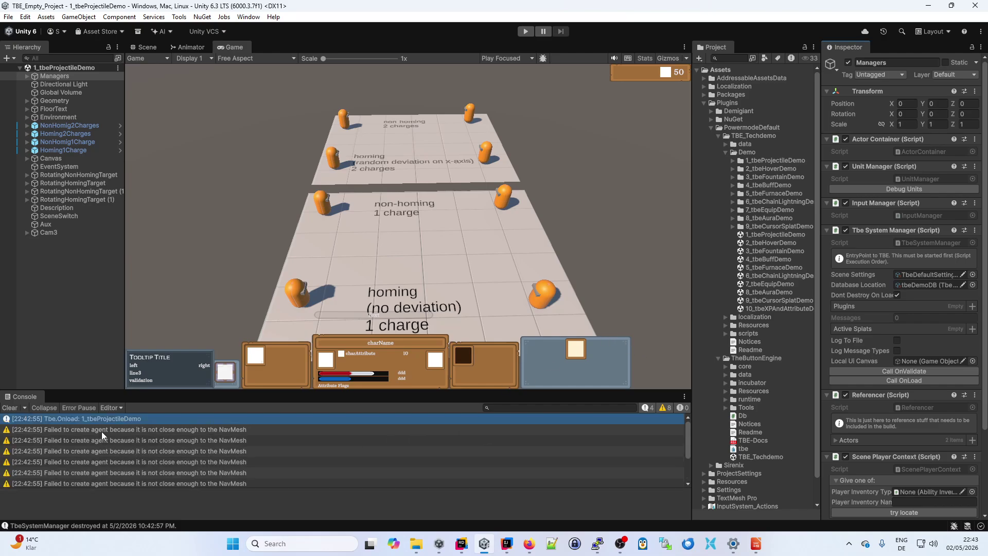
{"action": "left_click", "coordinate": [83, 419]}
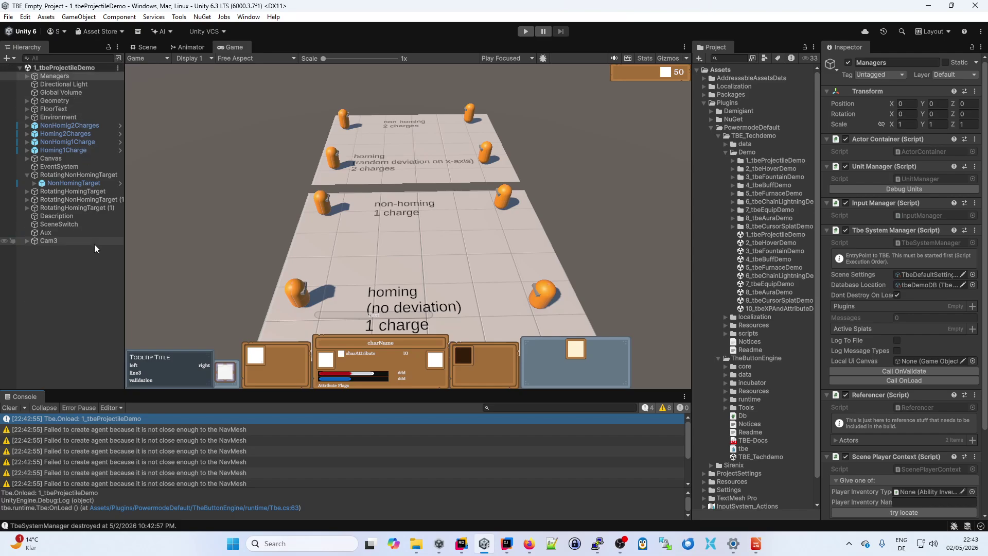
- Open The Button Engine's Data: Editor, browse its Abilities, Behaviors and Effects, and dock it beside the Game view
{"action": "left_click", "coordinate": [179, 16]}
{"action": "mouse_move", "coordinate": [230, 75]}
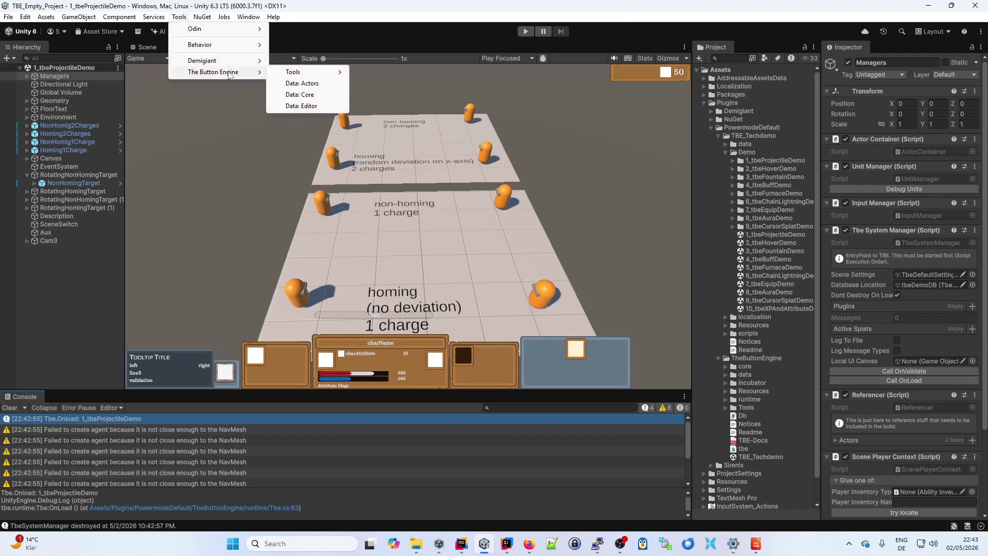
{"action": "left_click", "coordinate": [296, 106]}
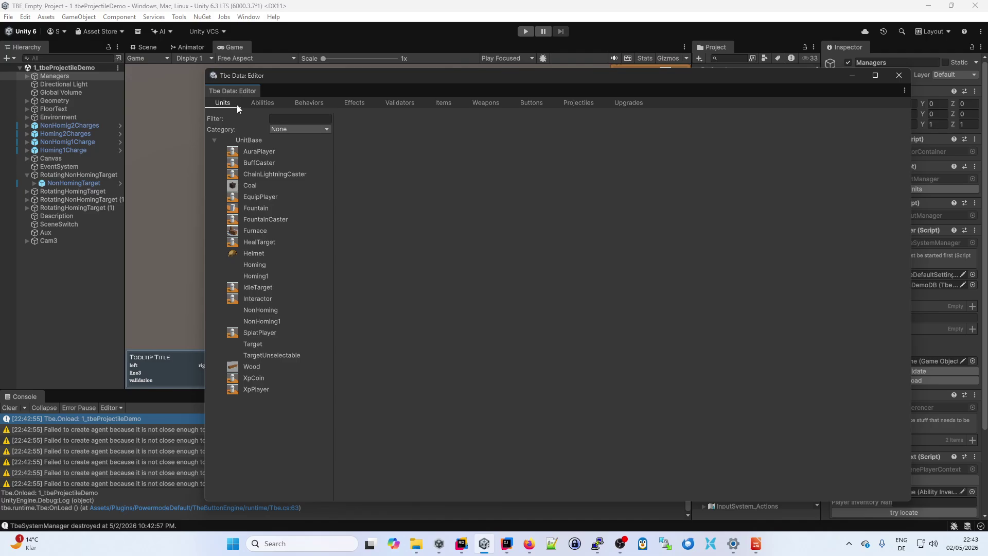
{"action": "left_click", "coordinate": [261, 103]}
{"action": "left_click", "coordinate": [309, 103]}
{"action": "left_click", "coordinate": [342, 102]}
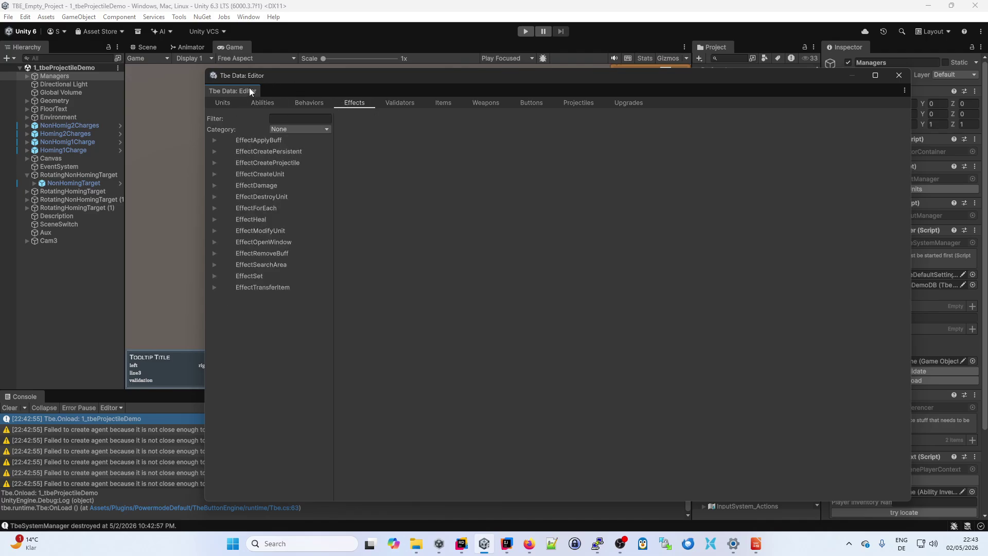
{"action": "left_click_drag", "start_coordinate": [242, 91], "coordinate": [272, 46]}
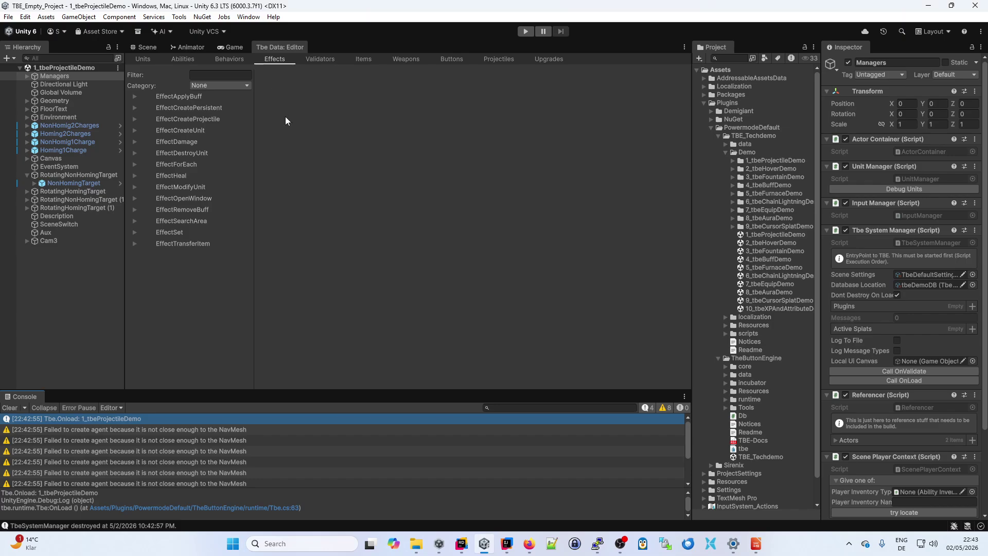
- Examine the Homing projectile's settings in the Tbe Data Editor, including its effect and effect charges
{"action": "left_click", "coordinate": [232, 50]}
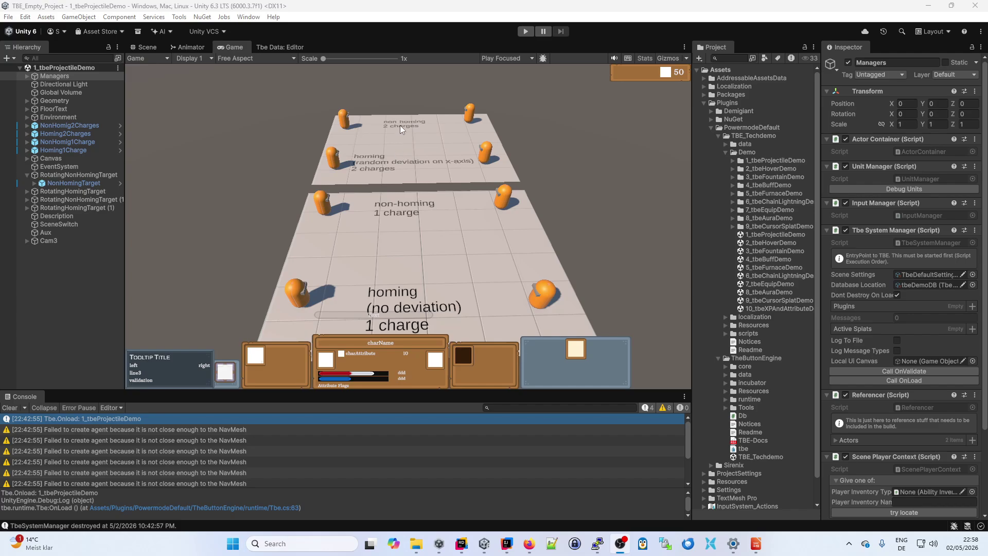
{"action": "left_click", "coordinate": [282, 48]}
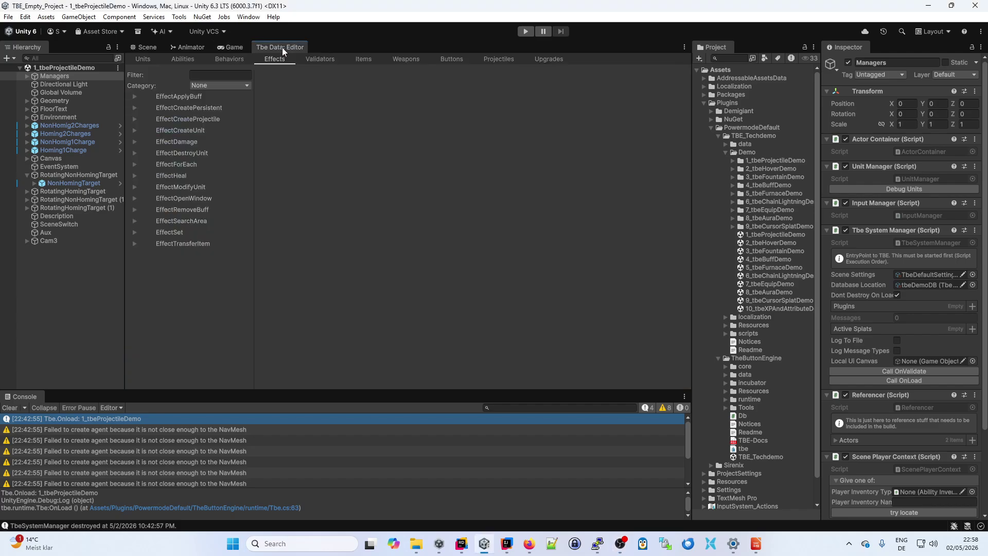
{"action": "left_click", "coordinate": [495, 61]}
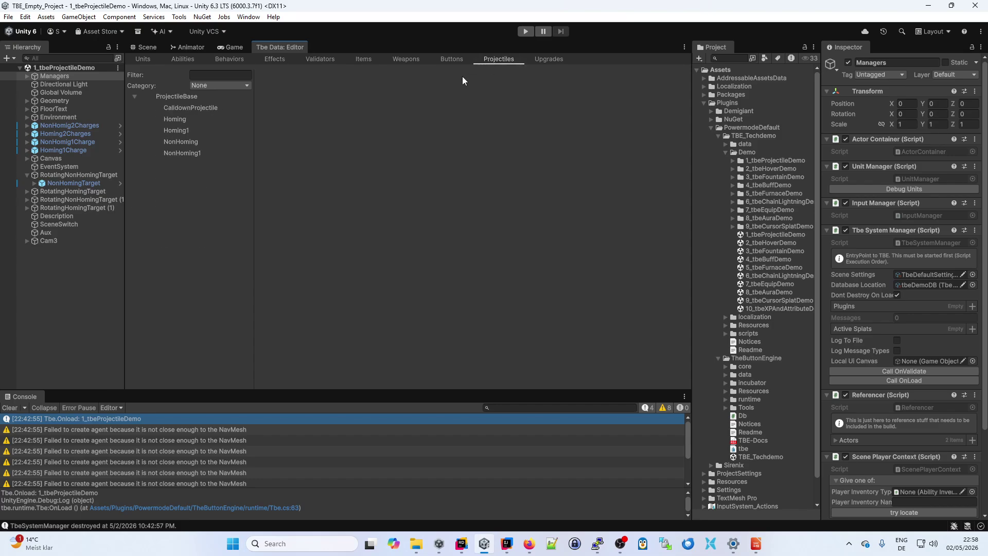
{"action": "left_click", "coordinate": [188, 123]}
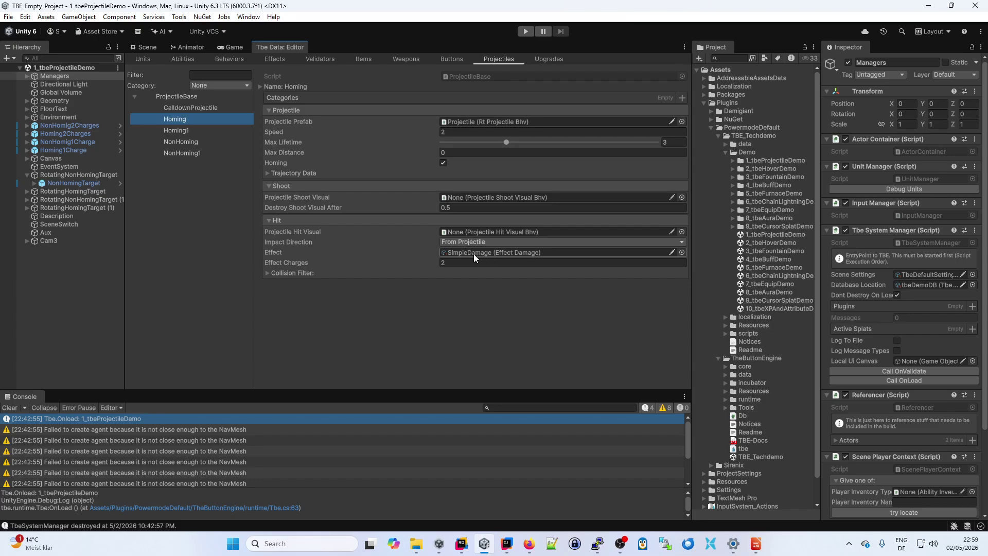
{"action": "mouse_move", "coordinate": [271, 266]}
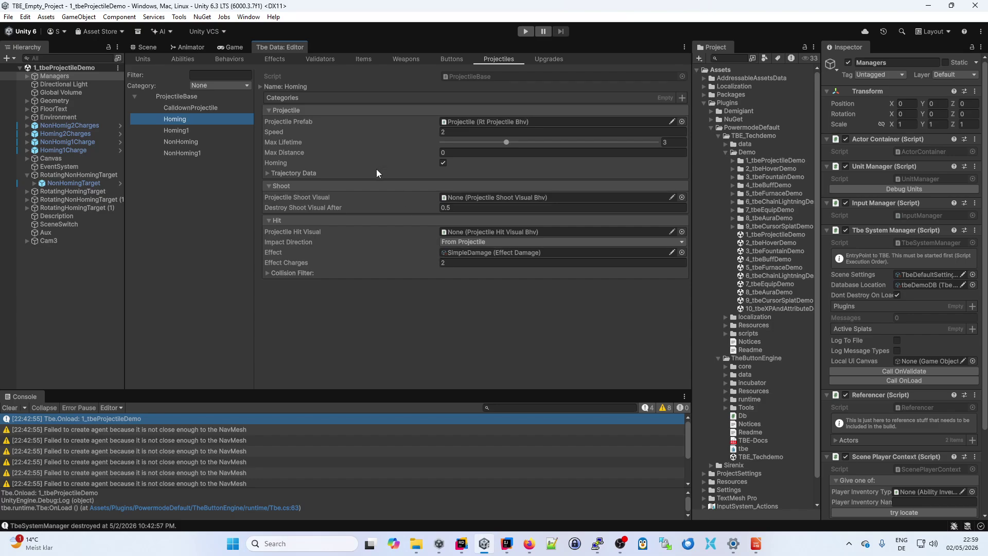
- Run the projectile demo in Play mode and collapse its Projectile Demo description
{"action": "left_click", "coordinate": [229, 47]}
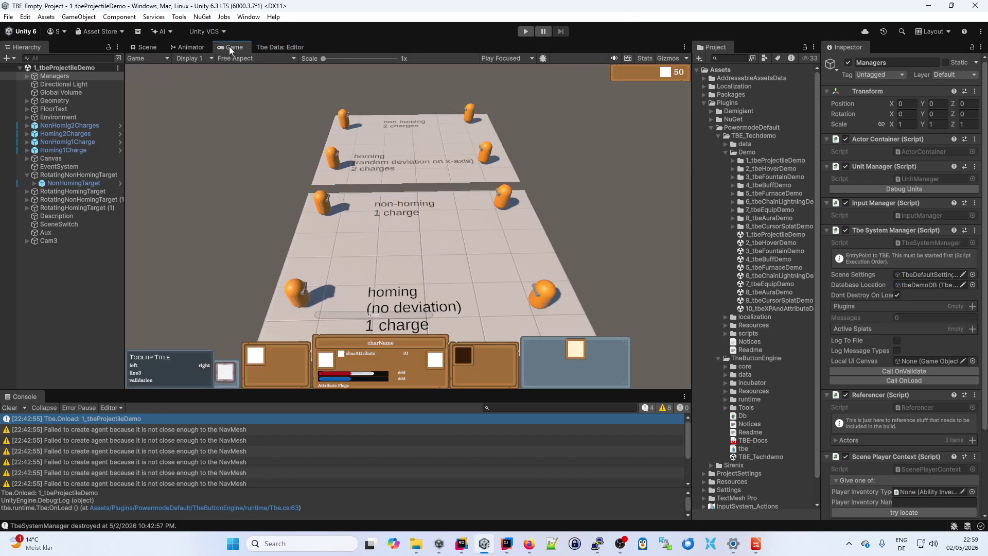
{"action": "left_click", "coordinate": [525, 32]}
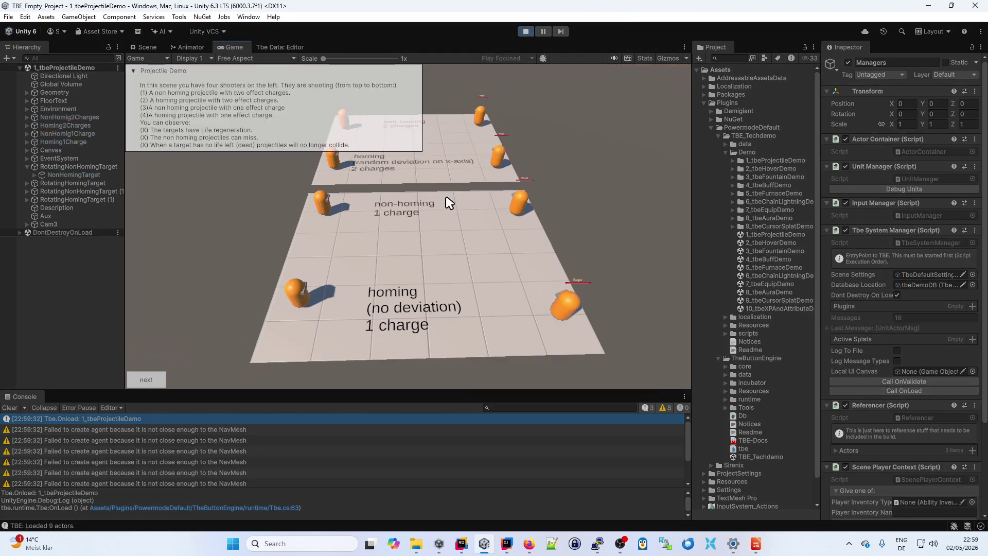
{"action": "left_click", "coordinate": [149, 70]}
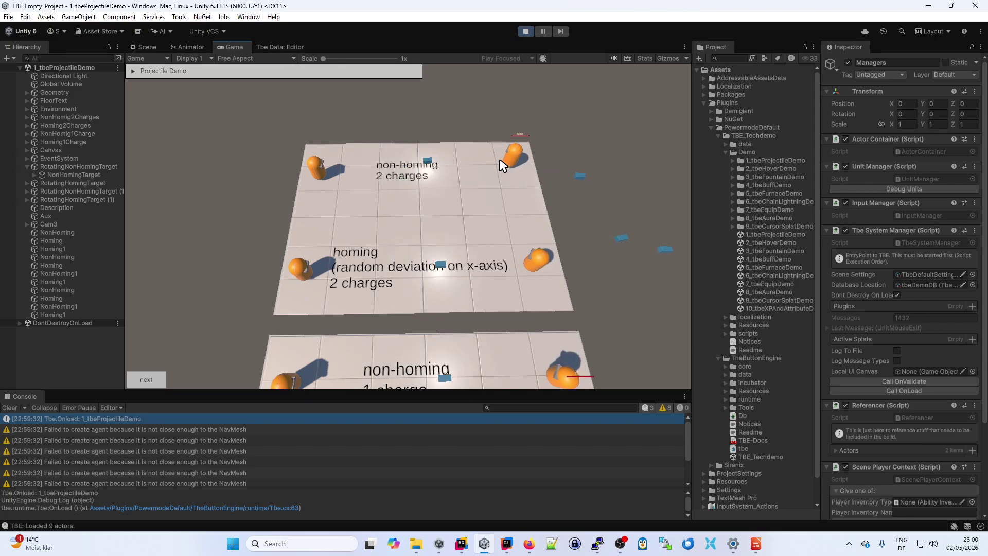
- Review the effect types that can be added in the Tbe Data Editor and examine the SimpleDamage effect under EffectDamage
{"action": "left_click", "coordinate": [280, 47]}
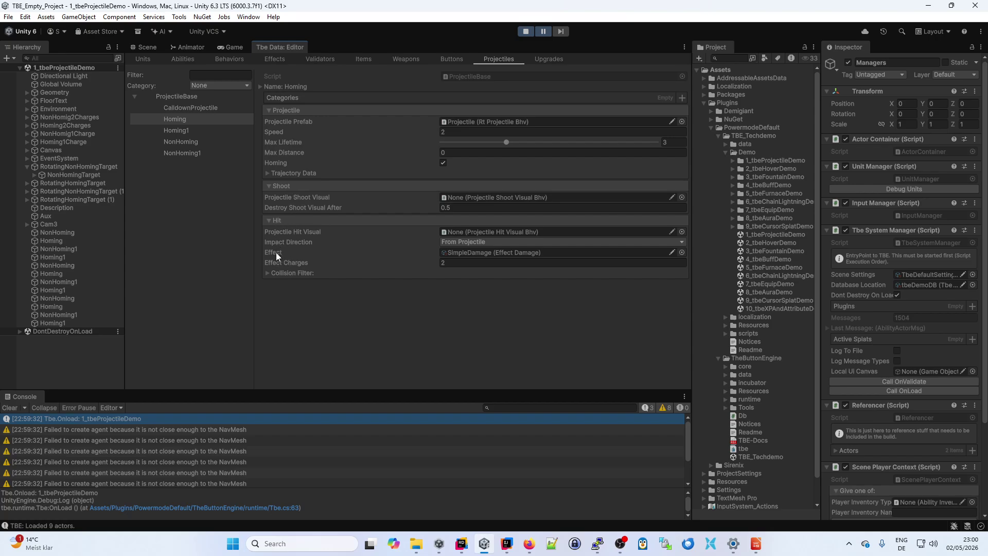
{"action": "mouse_move", "coordinate": [275, 252]}
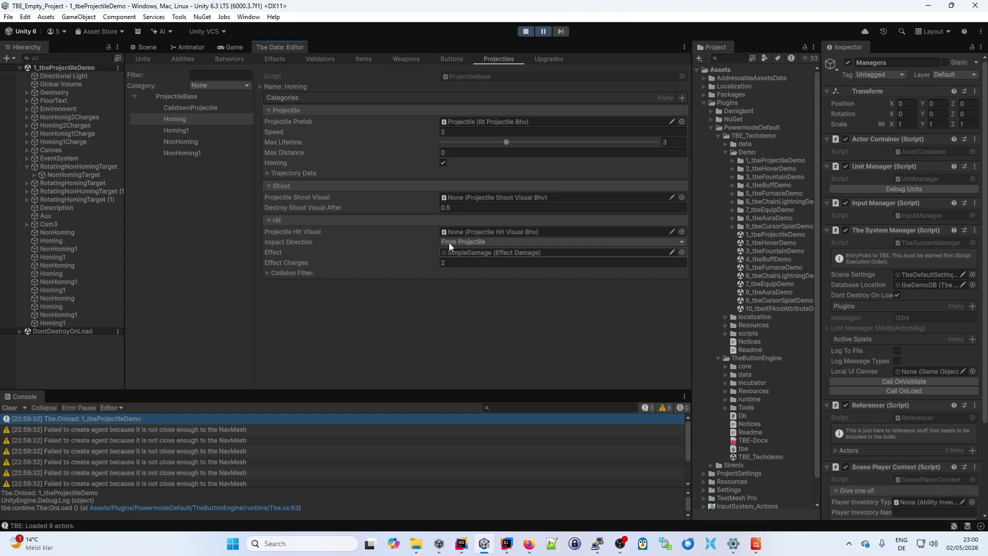
{"action": "left_click", "coordinate": [278, 60]}
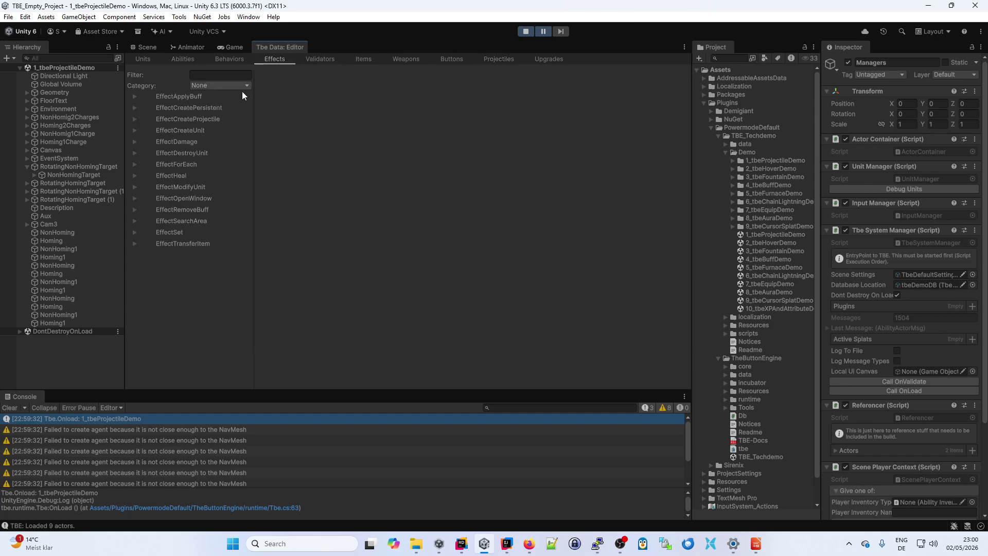
{"action": "right_click", "coordinate": [172, 276]}
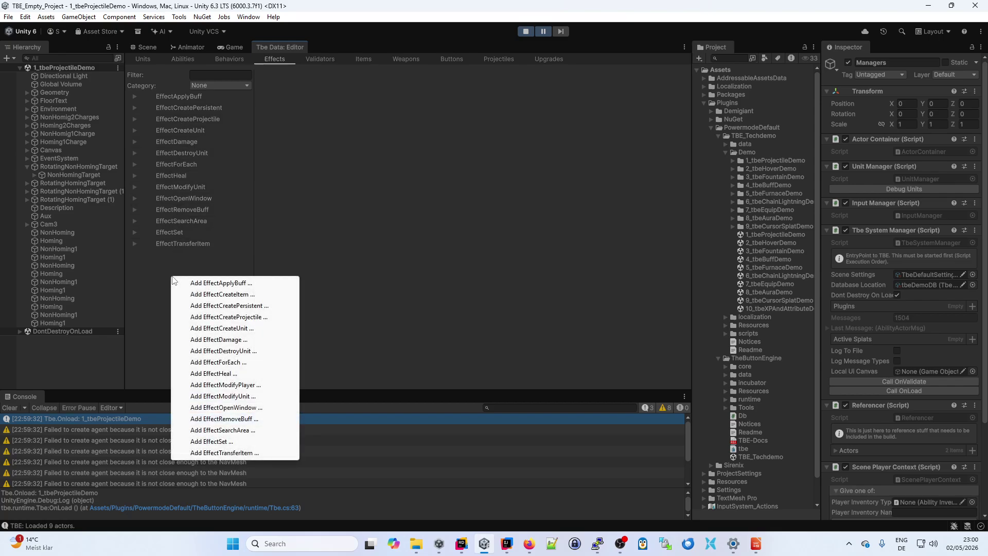
{"action": "left_click", "coordinate": [159, 260]}
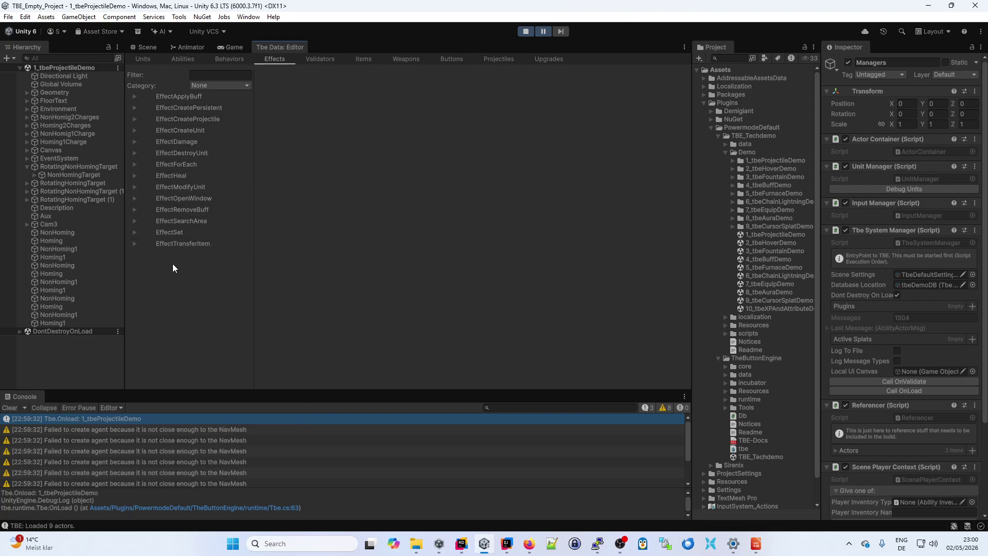
{"action": "right_click", "coordinate": [172, 263]}
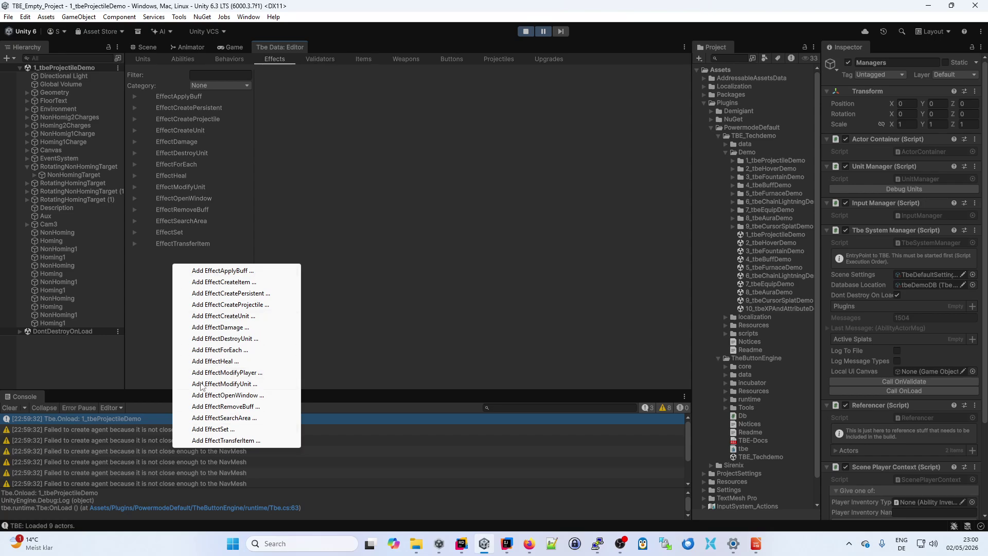
{"action": "left_click", "coordinate": [160, 264]}
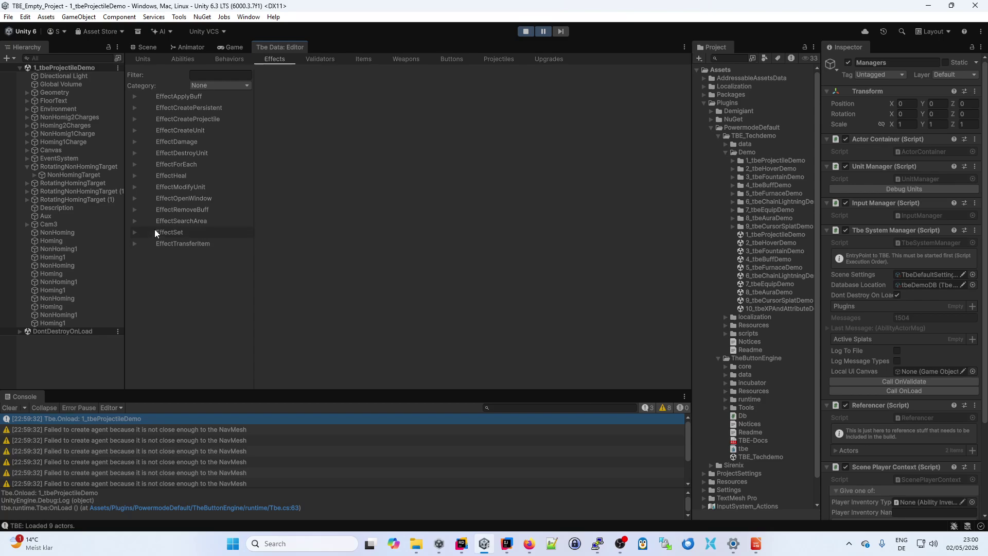
{"action": "left_click", "coordinate": [135, 142]}
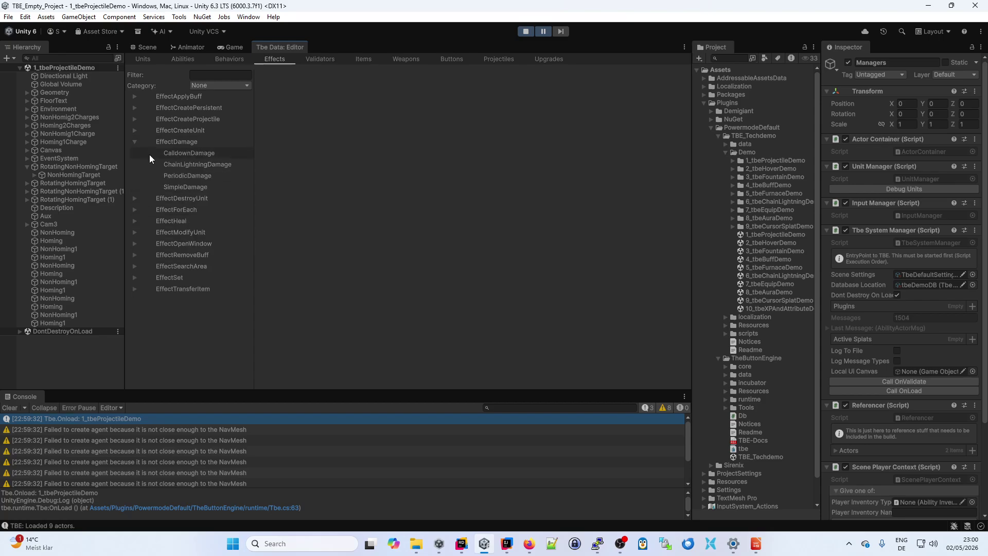
{"action": "left_click", "coordinate": [178, 187]}
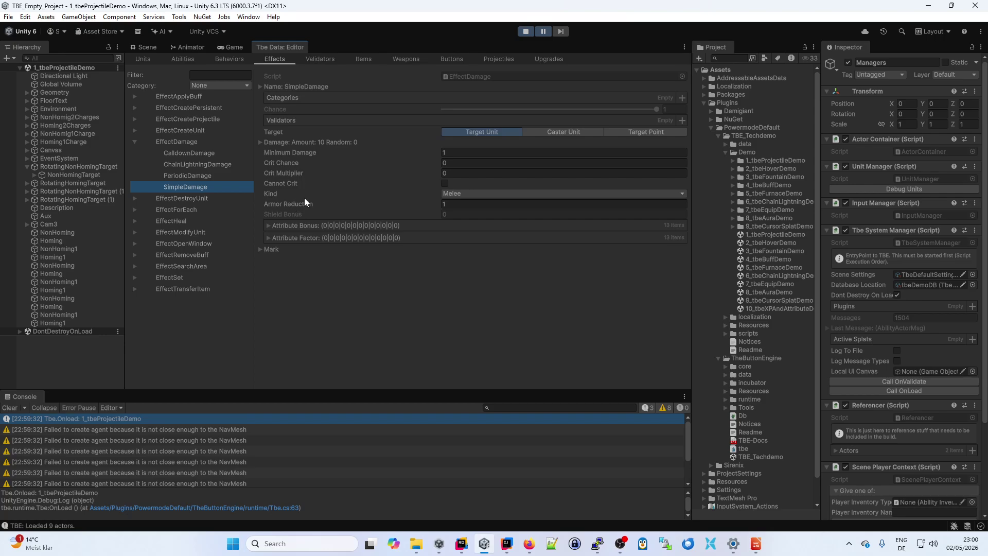
- Stop the running projectile demo and open the 2_tbeHoverDemo scene
{"action": "left_click", "coordinate": [231, 48]}
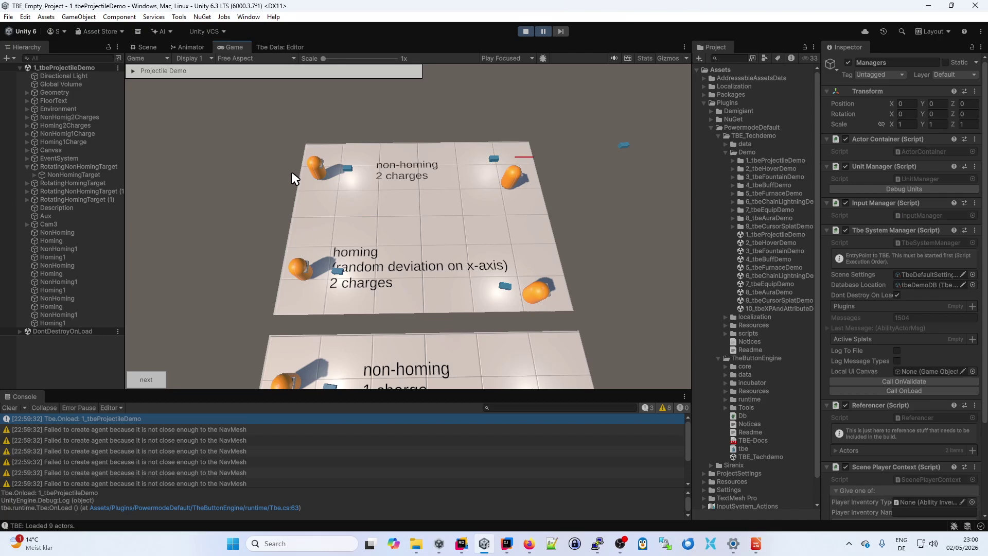
{"action": "left_click", "coordinate": [525, 31]}
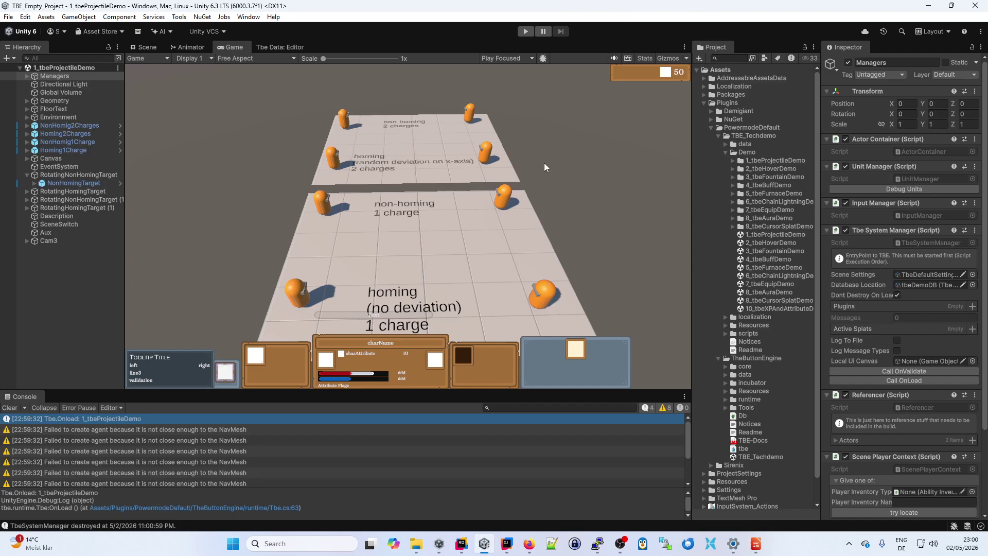
{"action": "double_click", "coordinate": [765, 243]}
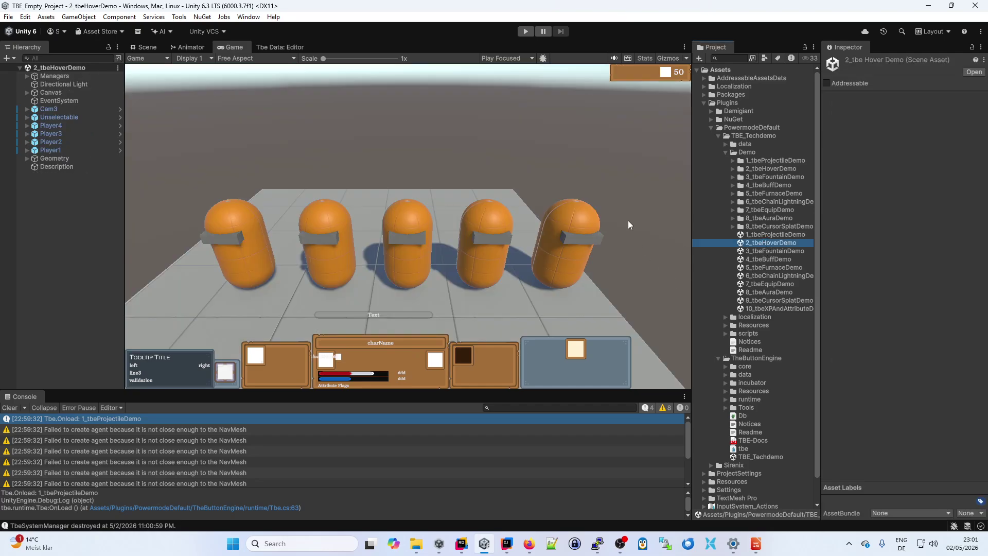
- Run the hover demo in Play mode and collapse its Hover Outline Demo and More to notice descriptions
{"action": "left_click", "coordinate": [525, 31]}
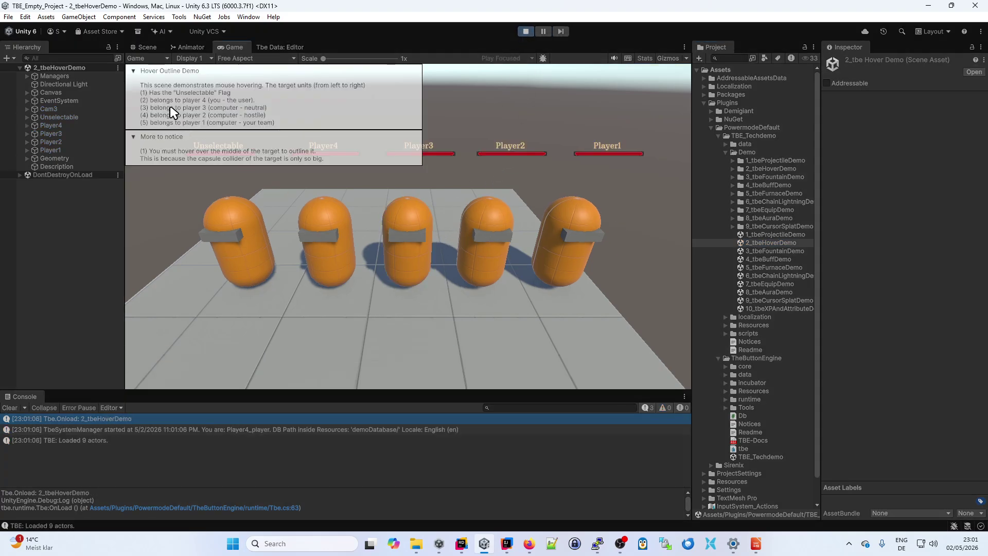
{"action": "left_click", "coordinate": [133, 71]}
{"action": "left_click", "coordinate": [133, 86]}
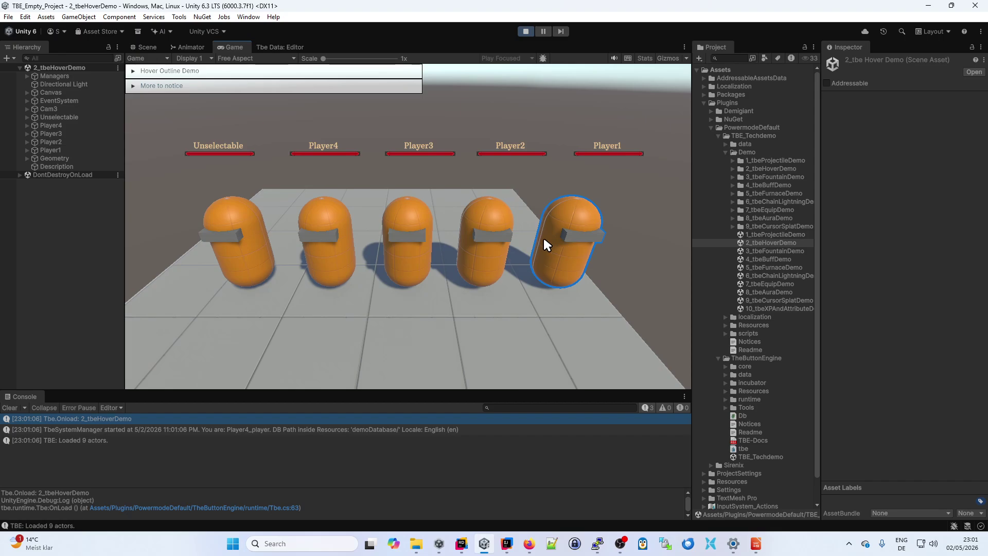
- Locate the TbeDefaultSettings asset through the Managers object's Scene Settings and examine its Alignment Coloring hover colours
{"action": "left_click", "coordinate": [57, 77]}
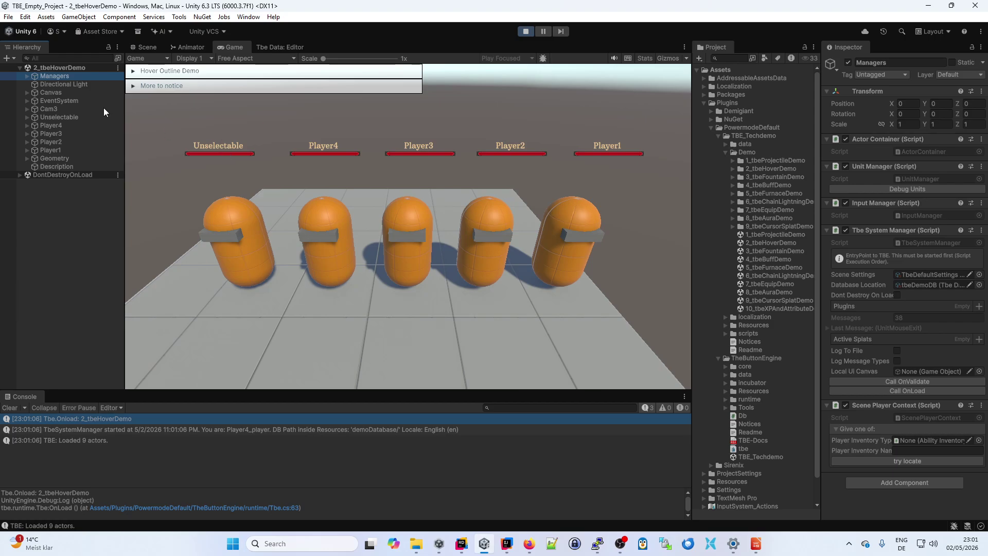
{"action": "left_click", "coordinate": [54, 77]}
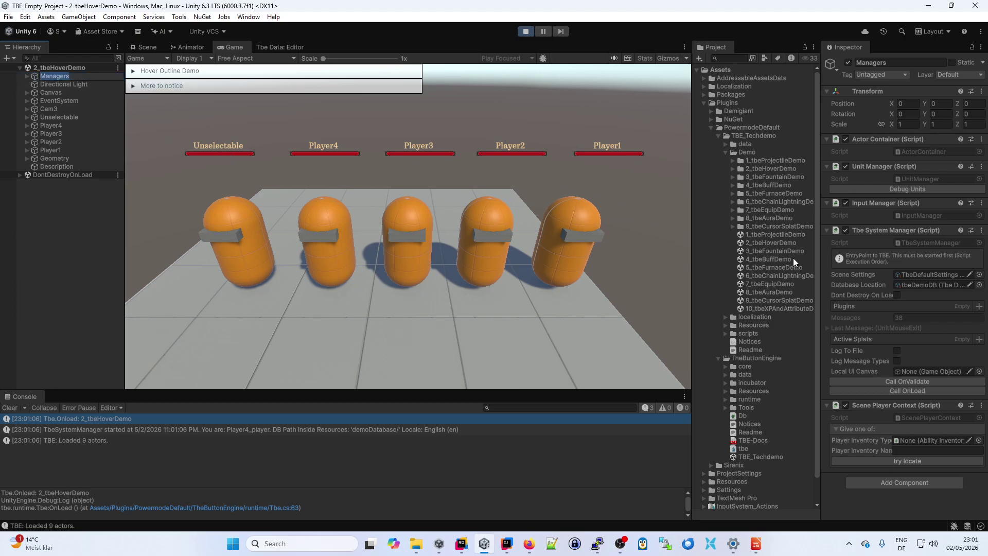
{"action": "left_click", "coordinate": [916, 276]}
{"action": "left_click", "coordinate": [789, 457]}
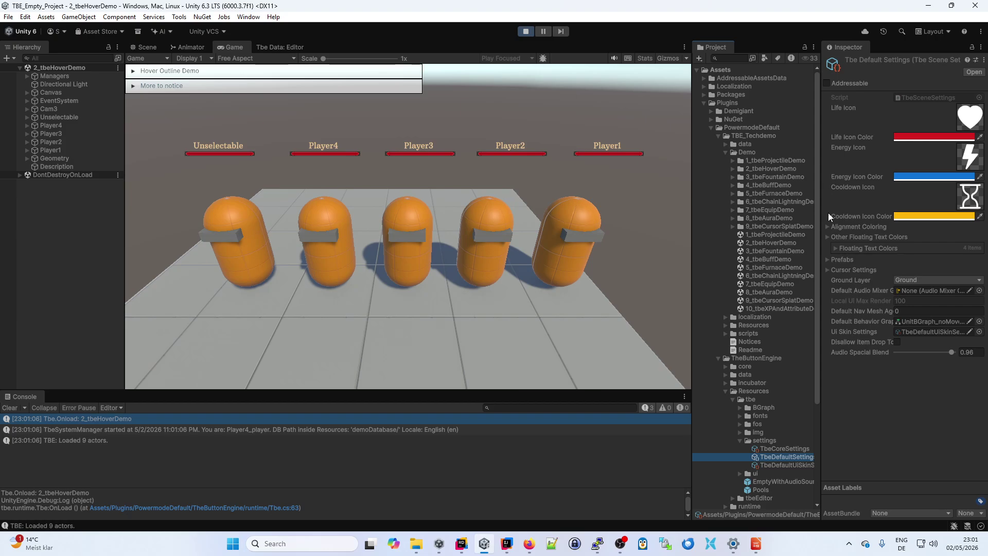
{"action": "left_click", "coordinate": [827, 227]}
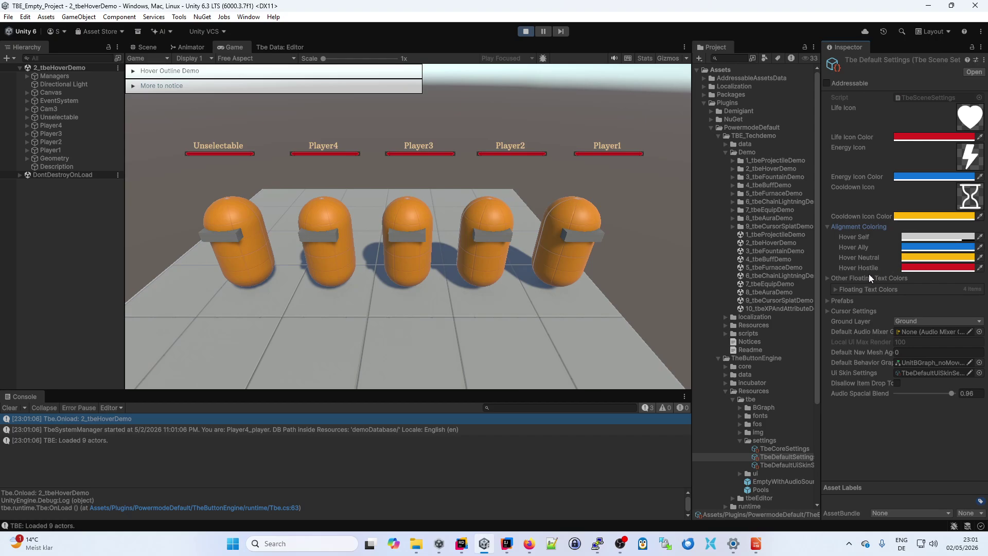
- Return to the running hover demo and orbit its camera to view the row of target units from an angle
{"action": "left_click", "coordinate": [405, 292]}
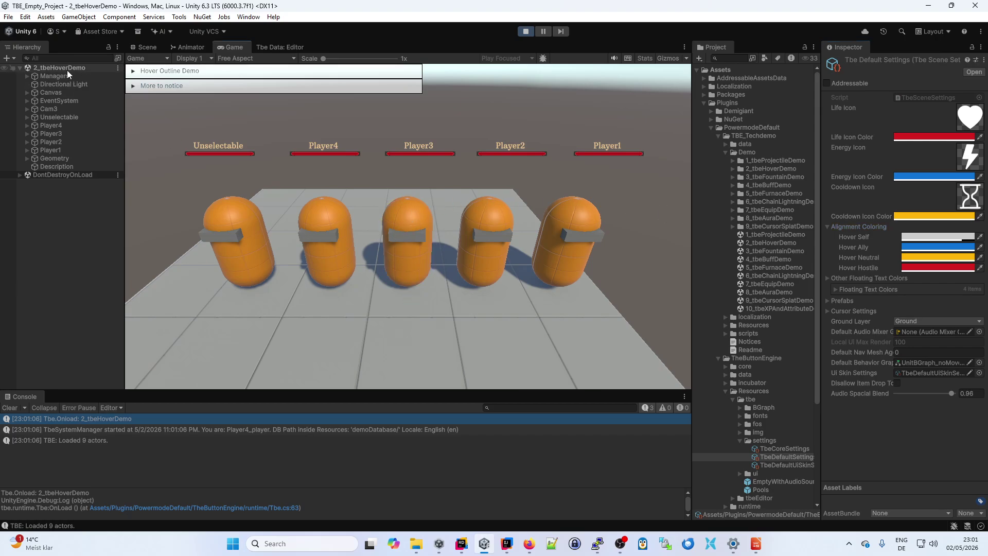
{"action": "right_click_drag", "start_coordinate": [304, 294], "coordinate": [368, 287]}
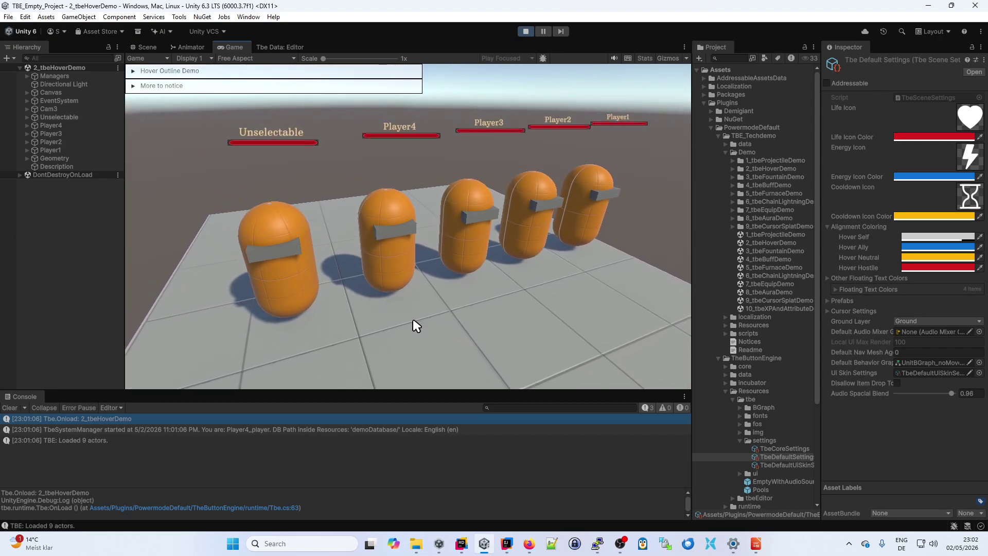
- Examine the hover outlines on the row of target units in the running hover demo from several camera angles
{"action": "mouse_move", "coordinate": [413, 321]}
{"action": "right_mouse_down"}
{"action": "mouse_move", "coordinate": [546, 282]}
{"action": "mouse_move", "coordinate": [545, 242]}
{"action": "mouse_move", "coordinate": [560, 232]}
{"action": "right_mouse_up"}
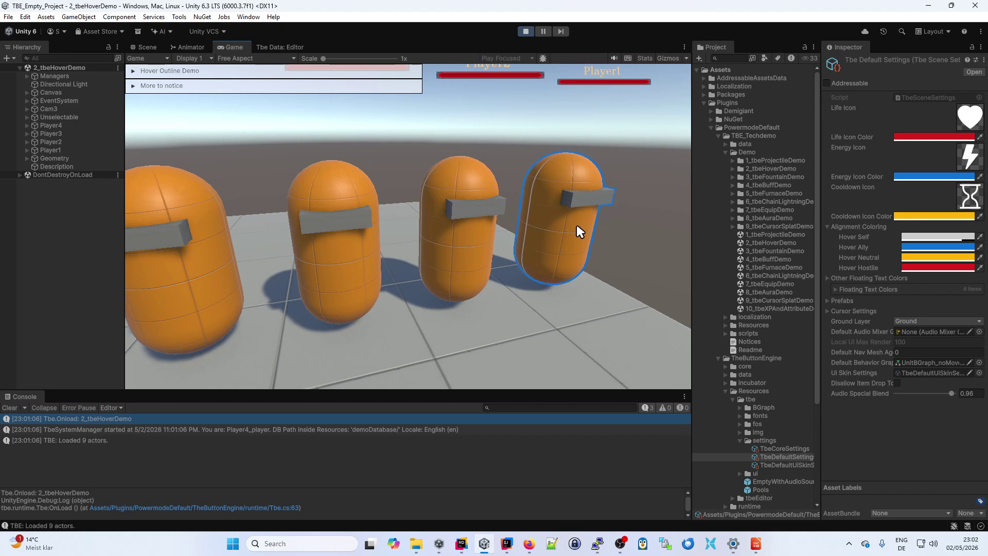
{"action": "right_click_drag", "start_coordinate": [470, 252], "coordinate": [523, 231]}
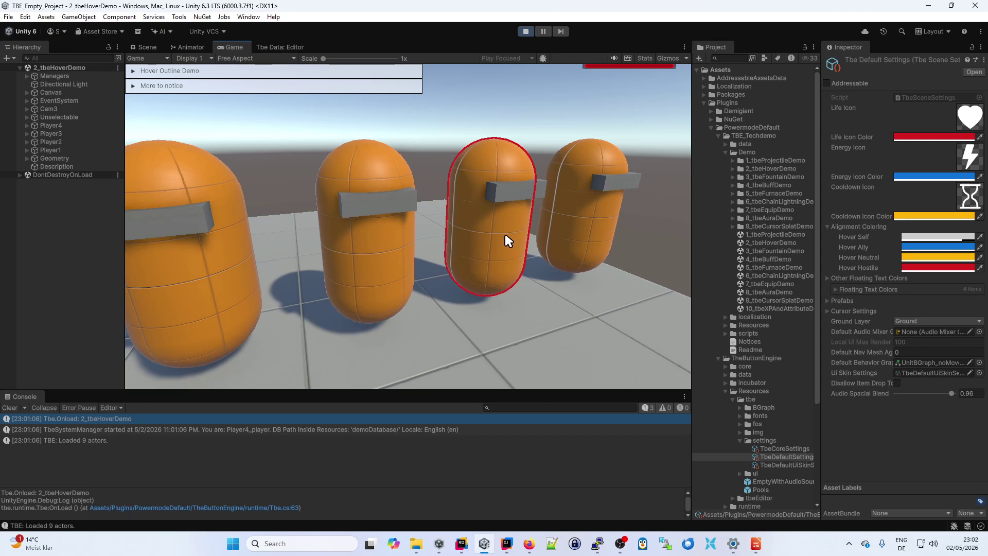
{"action": "right_click_drag", "start_coordinate": [579, 218], "coordinate": [562, 225]}
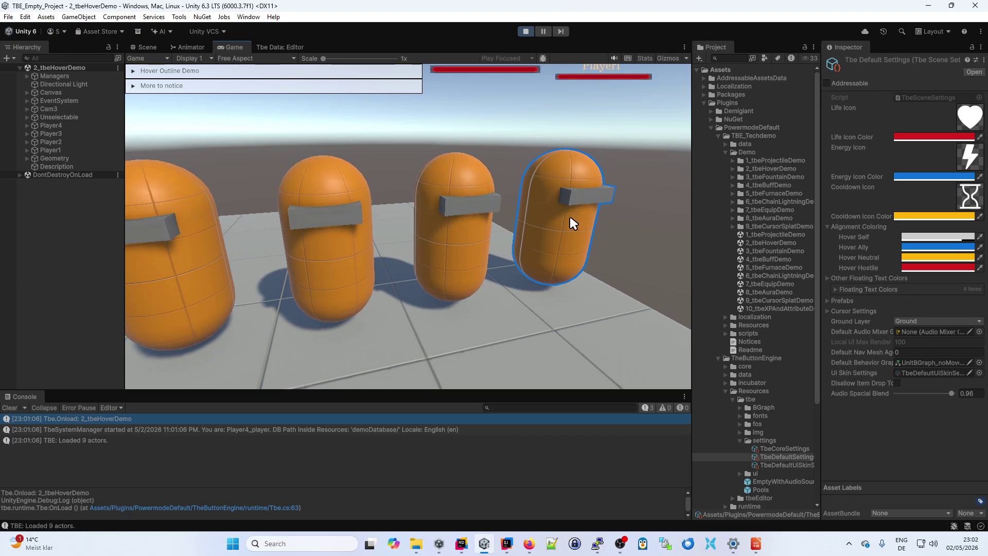
{"action": "right_click_drag", "start_coordinate": [565, 220], "coordinate": [525, 245]}
{"action": "scroll", "coordinate": [507, 233], "scroll_direction": "down", "scroll_amount": 3}
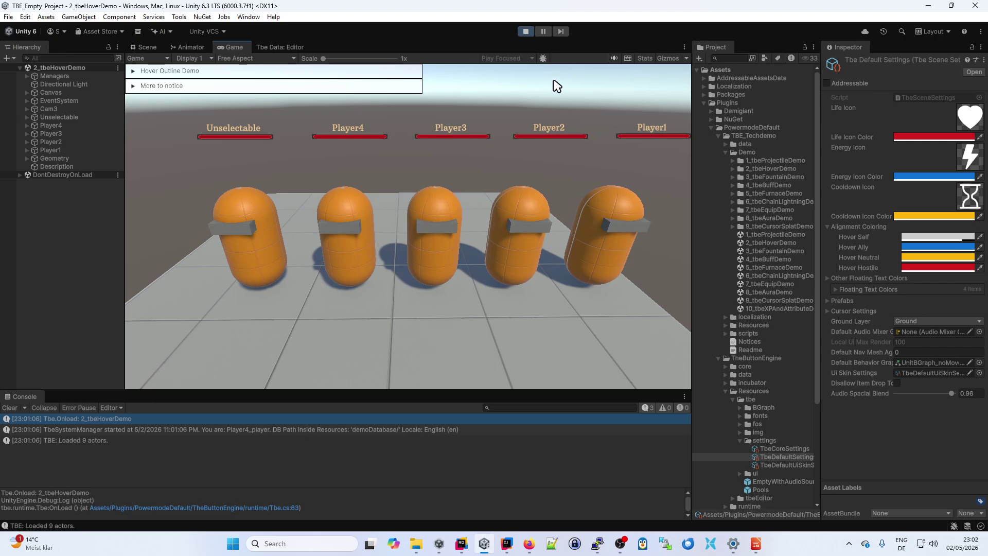
- Stop the hover demo, open the 7_tbeEquipDemo scene and run it in Play mode
{"action": "key", "text": "ctrl+p"}
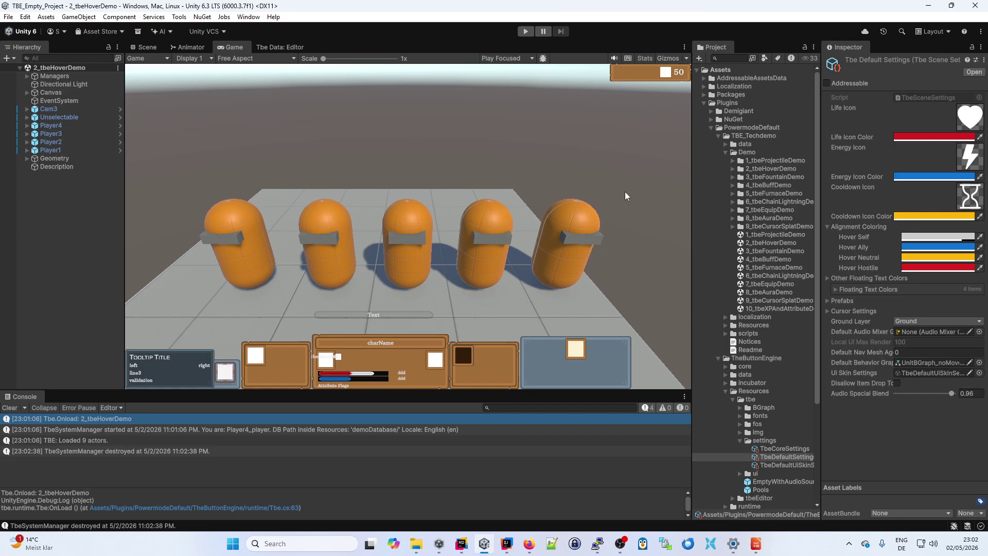
{"action": "double_click", "coordinate": [756, 284]}
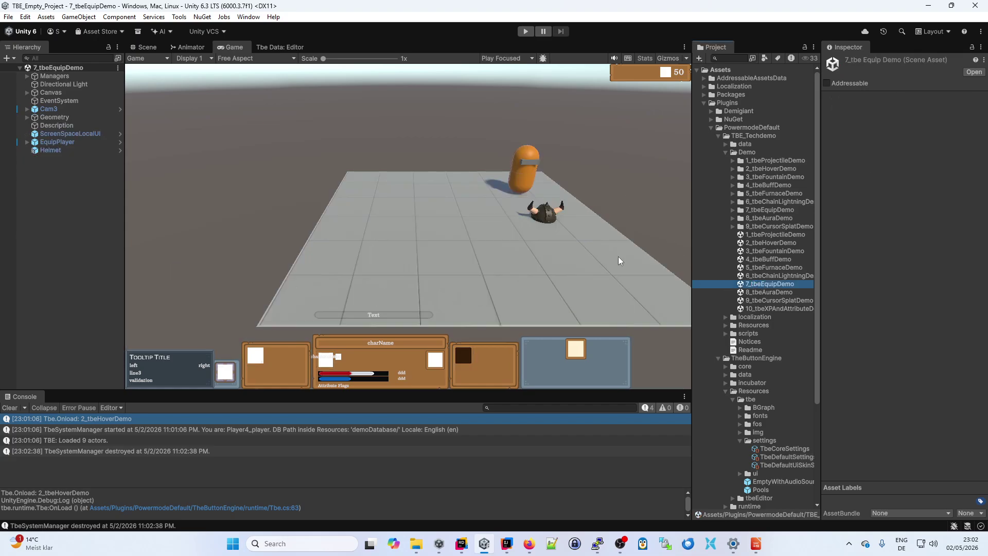
{"action": "left_click", "coordinate": [525, 31]}
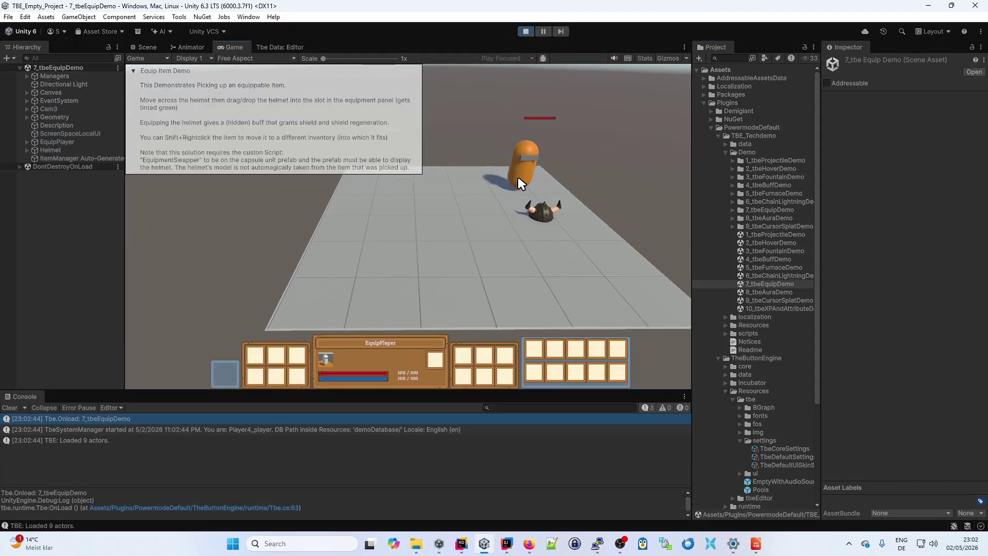
- Move the capsule player across the helmet on the ground to pick it up
{"action": "scroll", "coordinate": [480, 192], "scroll_direction": "up", "scroll_amount": 3}
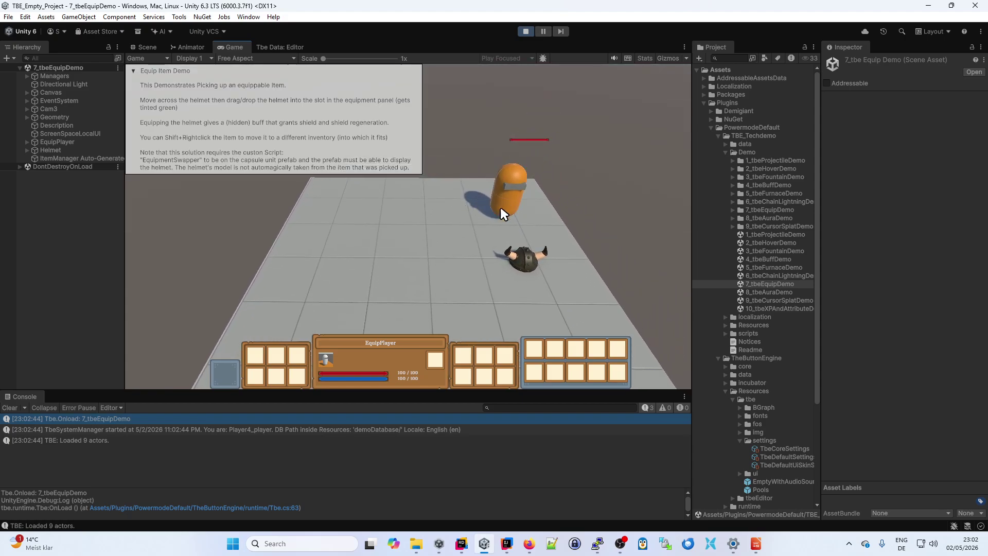
{"action": "scroll", "coordinate": [503, 242], "scroll_direction": "down", "scroll_amount": 2}
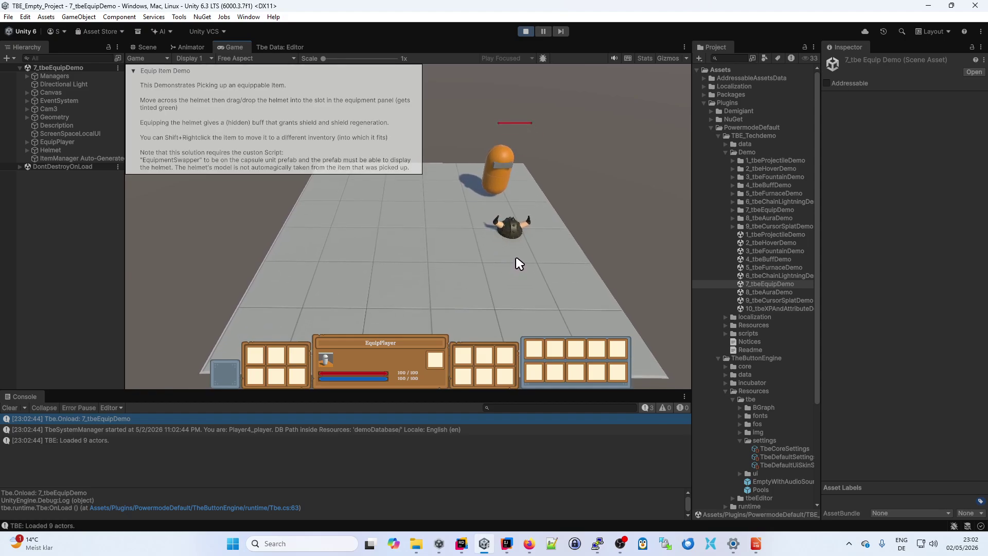
{"action": "left_click", "coordinate": [517, 263]}
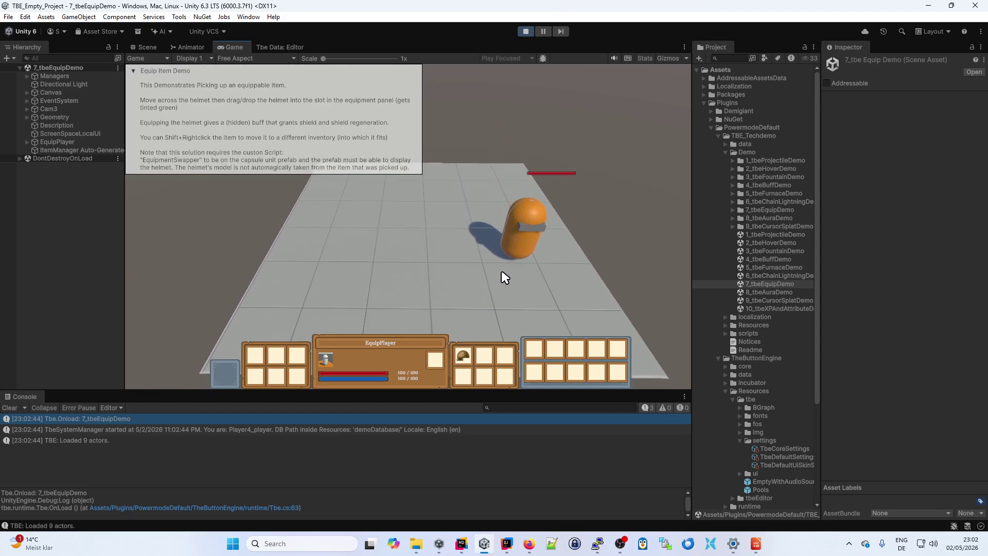
- Equip the helmet from the inventory on the player unit and return it to its inventory slot
{"action": "mouse_move", "coordinate": [463, 354]}
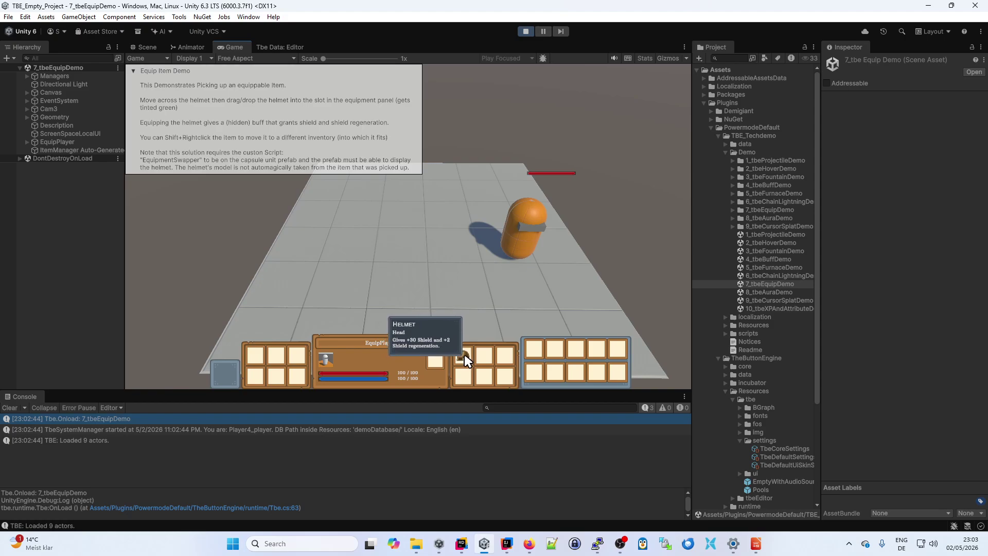
{"action": "left_click_drag", "start_coordinate": [464, 355], "coordinate": [255, 356]}
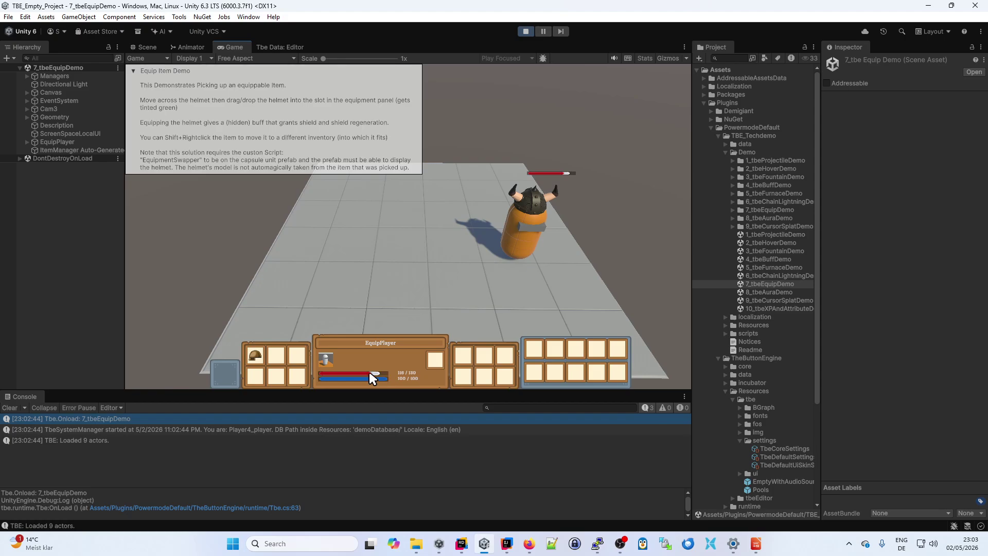
{"action": "left_click_drag", "start_coordinate": [255, 355], "coordinate": [465, 353]}
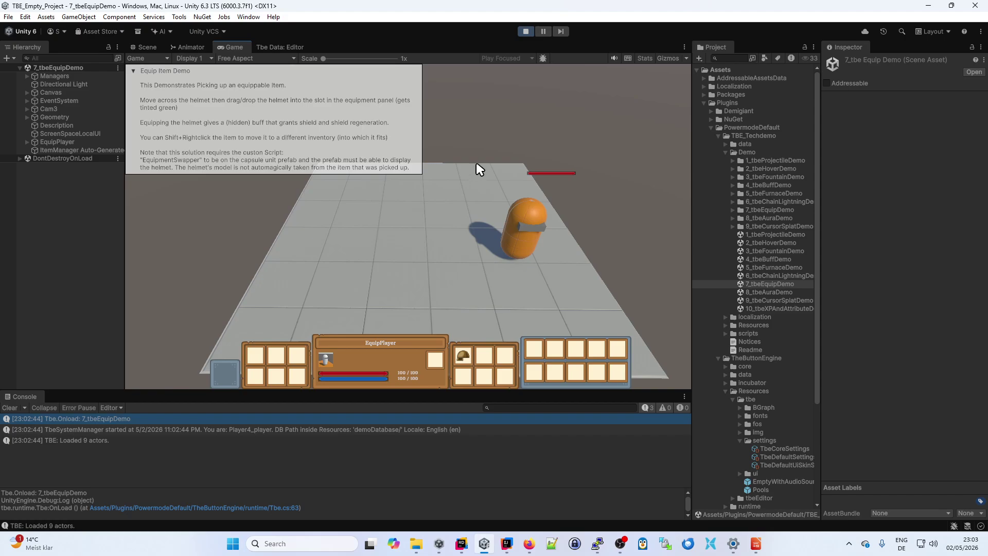
- Stop the equip demo, open the 9_tbeCursorSplatDemo scene and run it in Play mode
{"action": "left_click", "coordinate": [526, 32]}
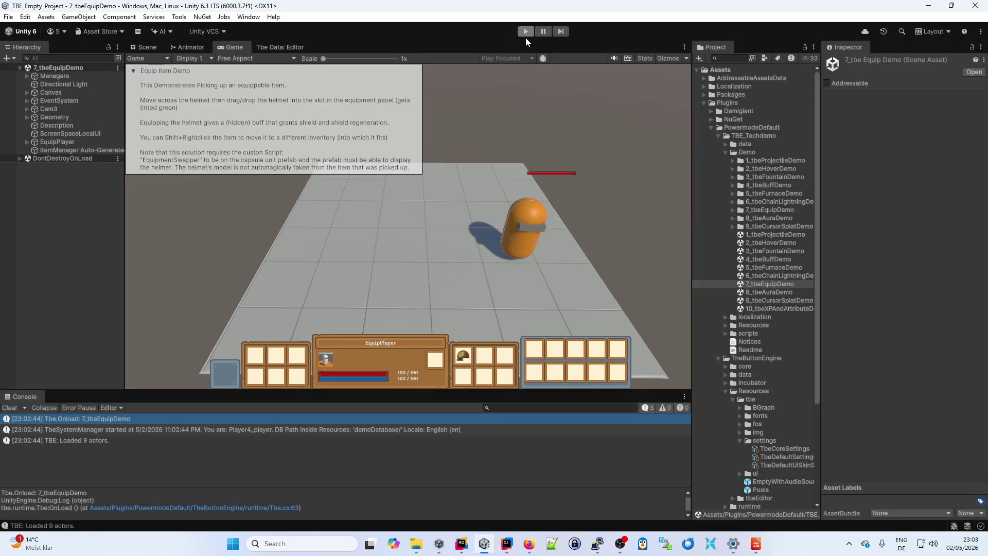
{"action": "double_click", "coordinate": [765, 300]}
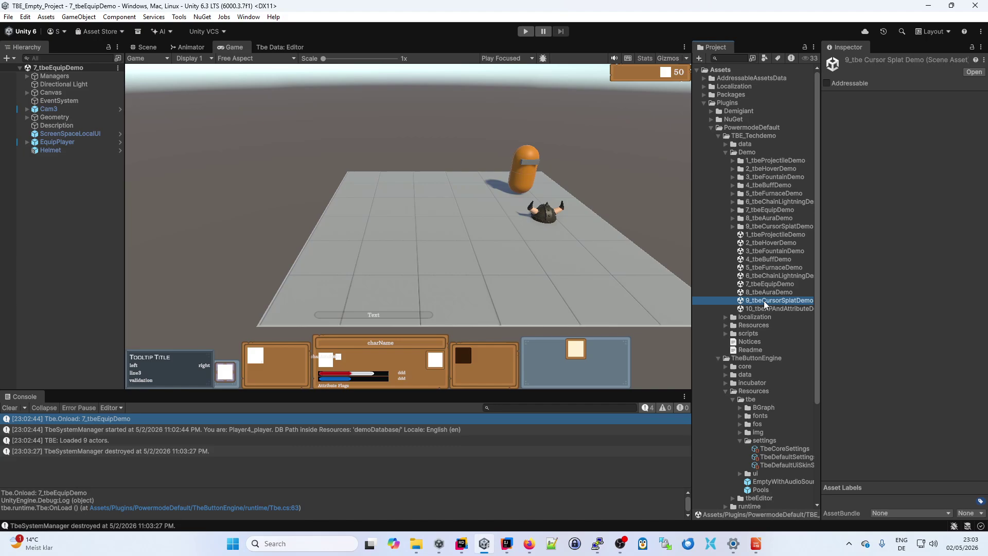
{"action": "left_click", "coordinate": [526, 32]}
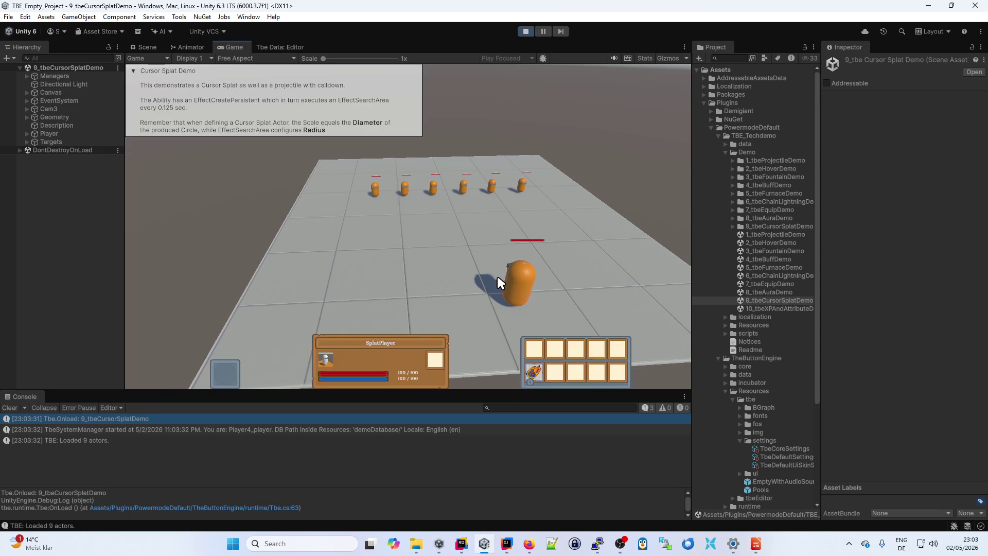
- Cast the player unit's cursor splat ability onto the ground area near the row of target units
{"action": "left_click", "coordinate": [533, 371]}
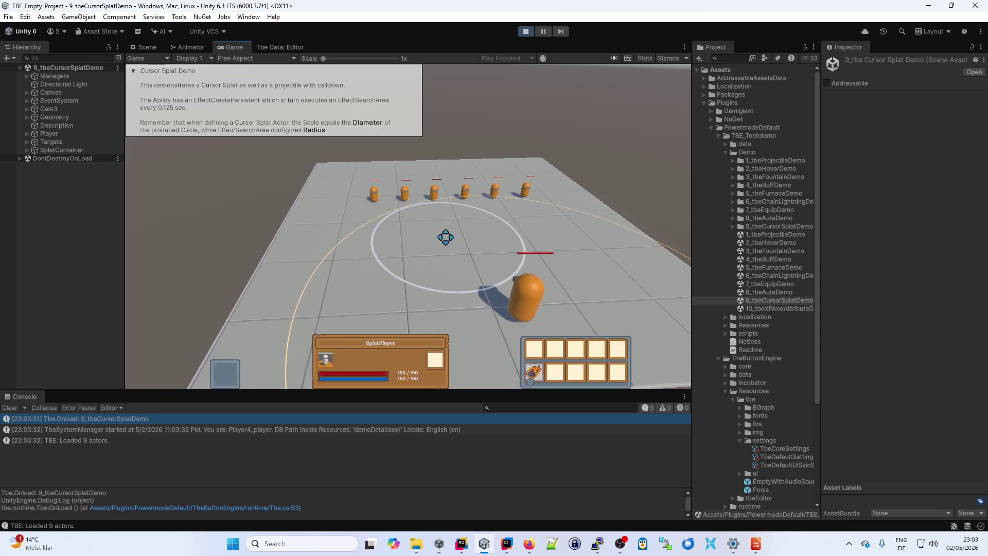
{"action": "key", "text": "w"}
{"action": "left_click", "coordinate": [421, 215]}
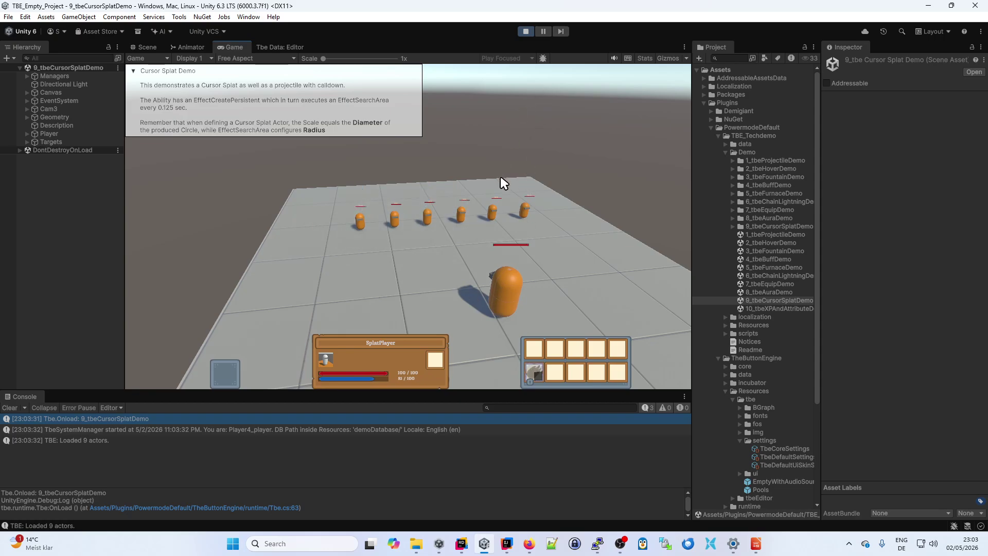
- Stop the cursor splat demo, run the 10_tbeXPAndAttributeDemo scene and check the player's attribute and XP tooltips
{"action": "left_click", "coordinate": [526, 32]}
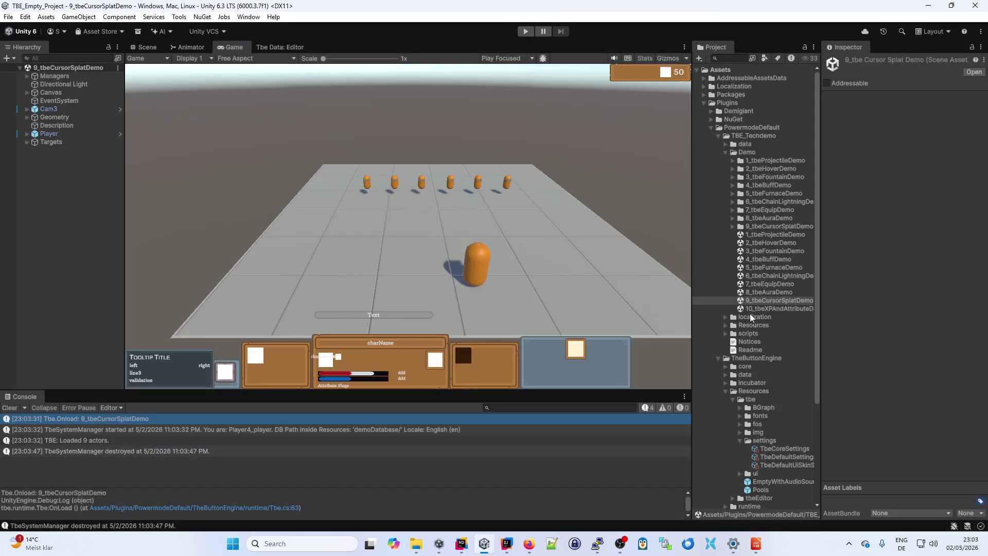
{"action": "double_click", "coordinate": [770, 309]}
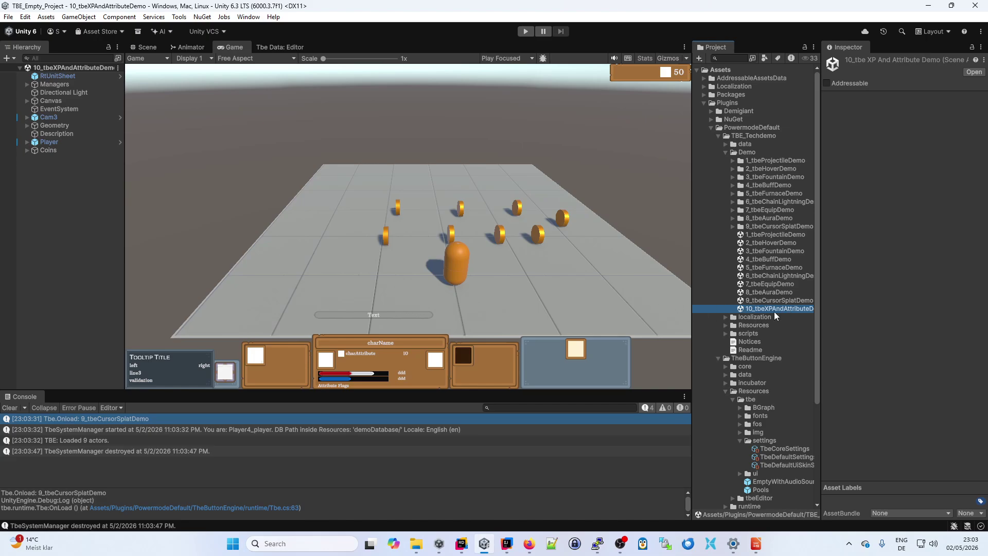
{"action": "left_click", "coordinate": [526, 32]}
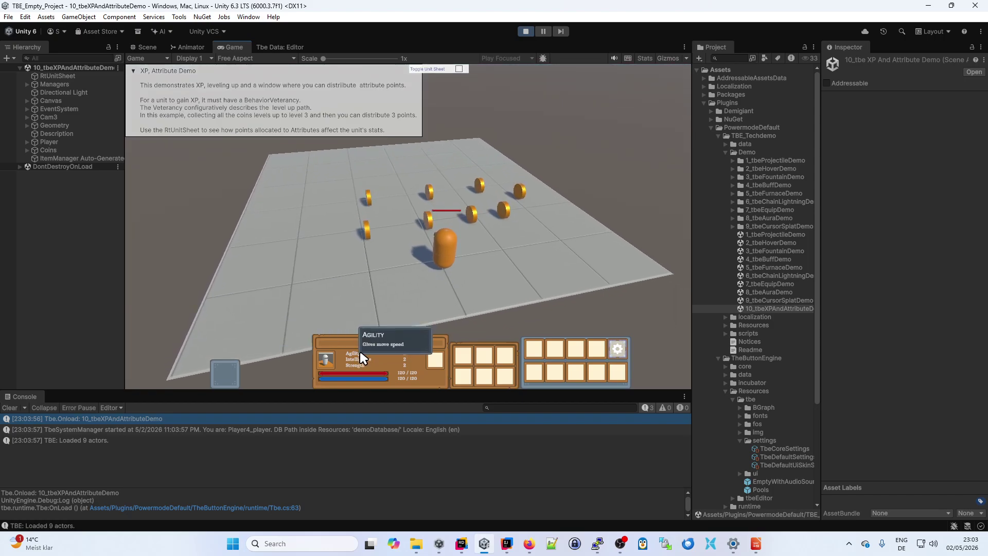
{"action": "mouse_move", "coordinate": [359, 363]}
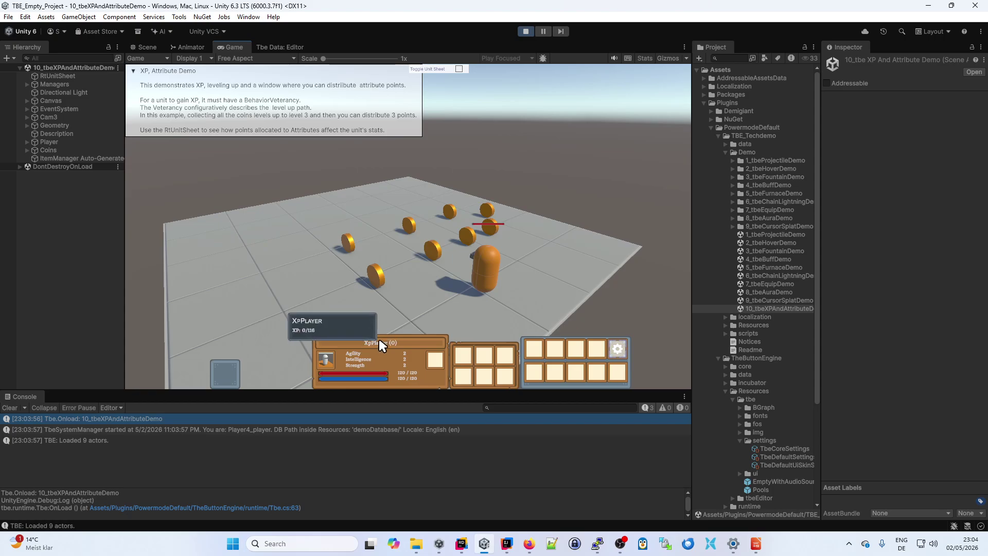
- Show the Agility entry under BehaviorAttribute in the Tbe Data Editor's Behaviors data
{"action": "left_click", "coordinate": [279, 47]}
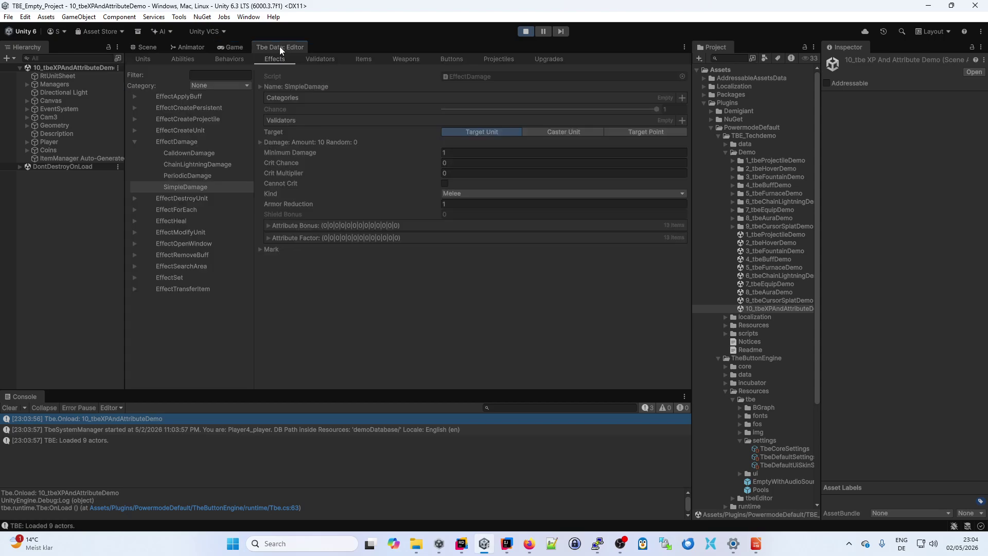
{"action": "left_click", "coordinate": [229, 59]}
{"action": "left_click", "coordinate": [135, 97]}
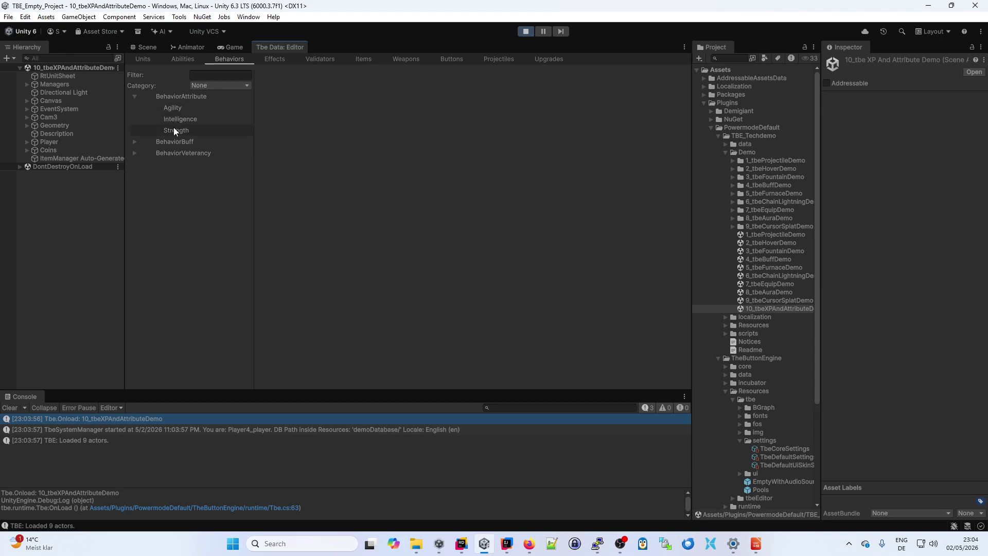
{"action": "left_click", "coordinate": [175, 108]}
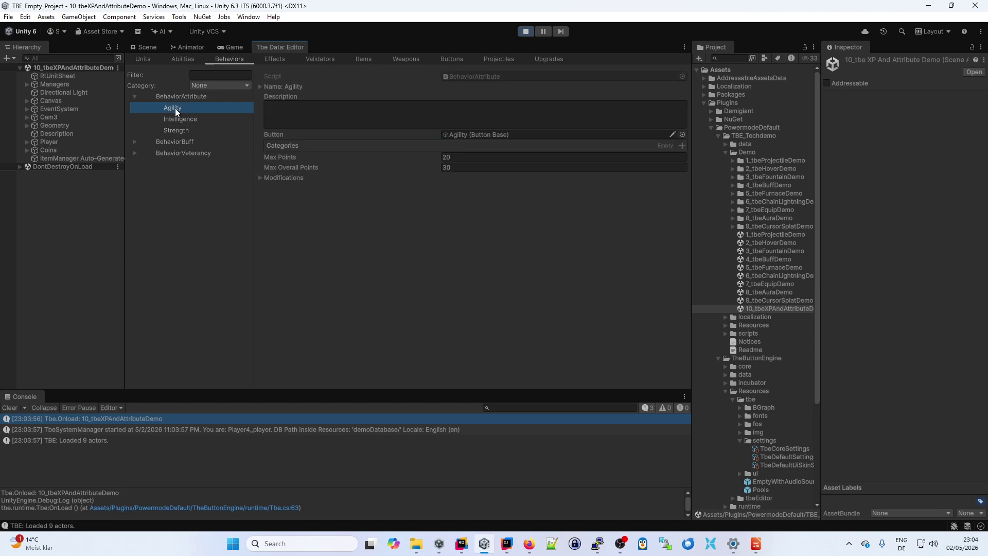
- Examine the Agility attribute's name and localization settings together with its Movement modifications
{"action": "left_click", "coordinate": [260, 87]}
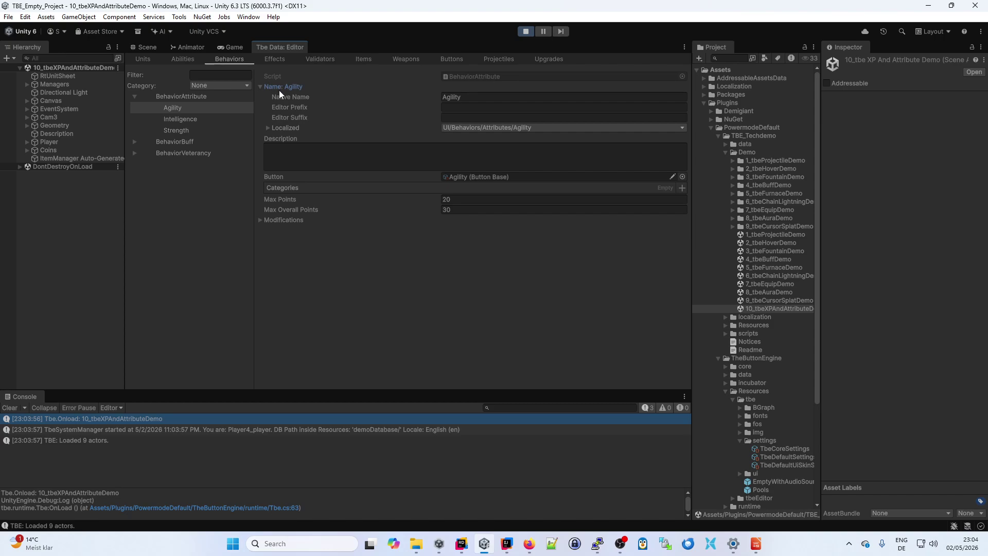
{"action": "left_click", "coordinate": [269, 128]}
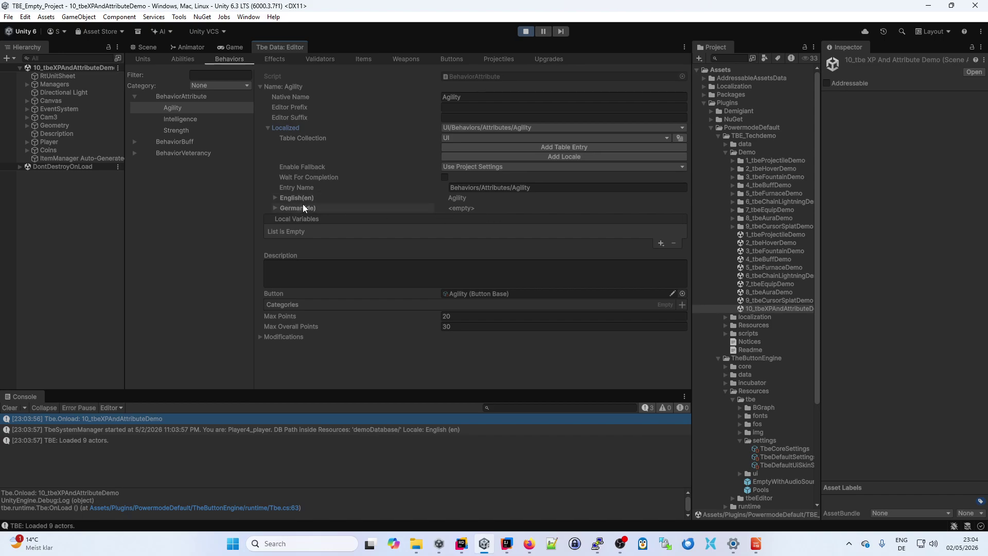
{"action": "left_click", "coordinate": [267, 128]}
{"action": "left_click", "coordinate": [174, 109]}
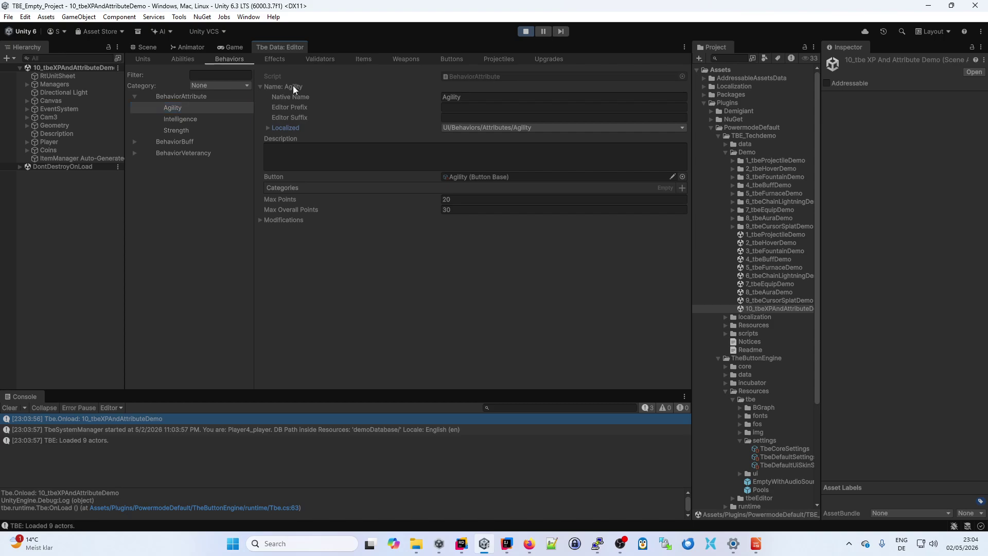
{"action": "left_click", "coordinate": [260, 220]}
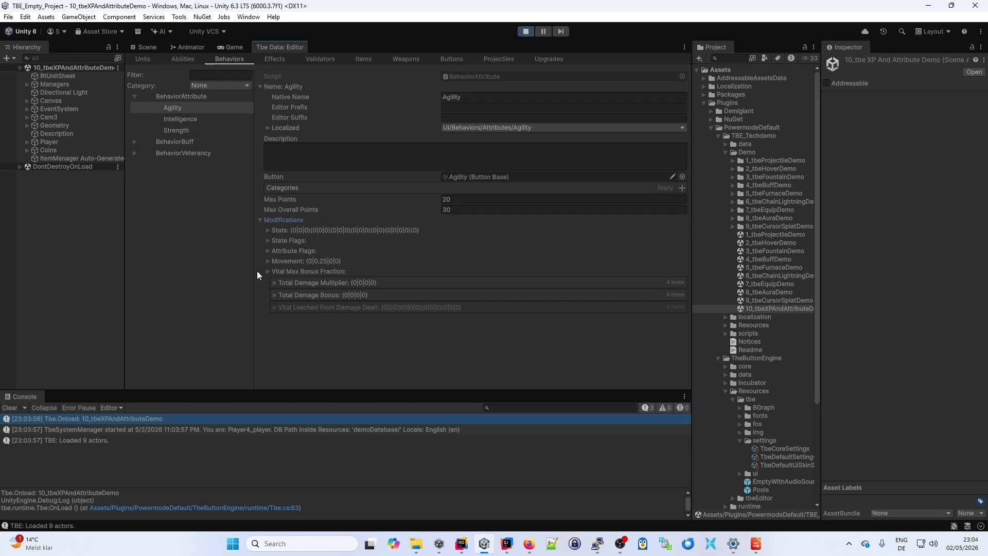
{"action": "left_click", "coordinate": [268, 261]}
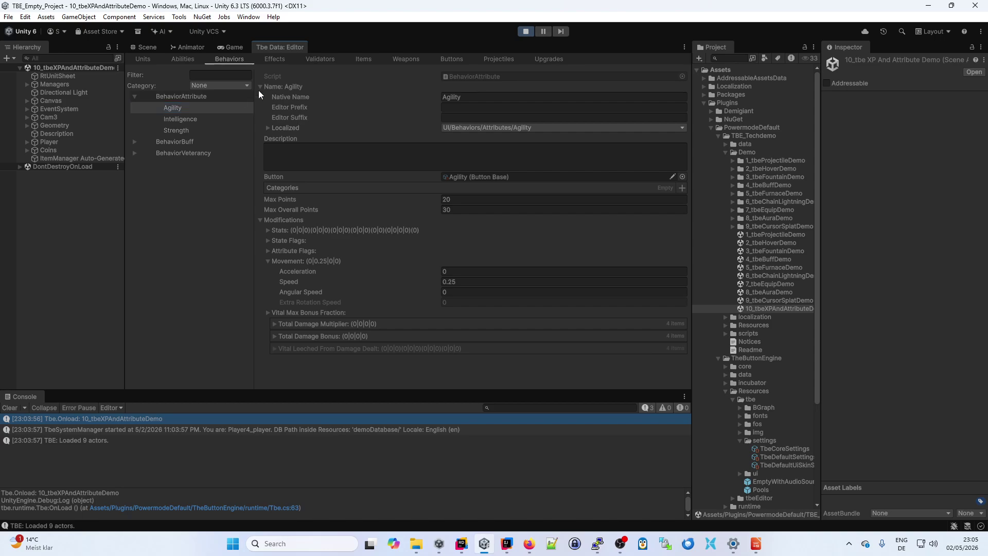
- Examine the Stats modifications of the Intelligence and Strength attributes, then collapse the Stats section
{"action": "left_click", "coordinate": [180, 120]}
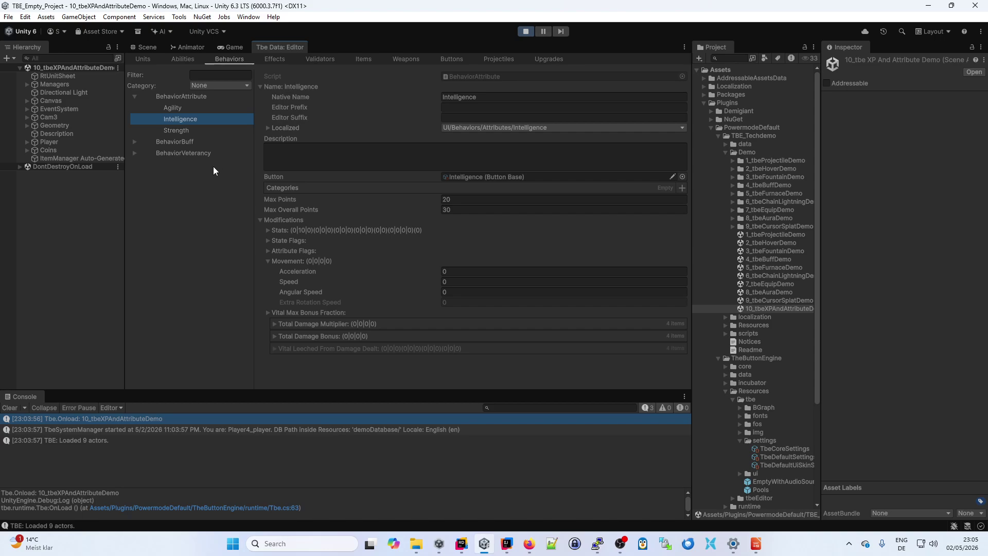
{"action": "left_click", "coordinate": [267, 230]}
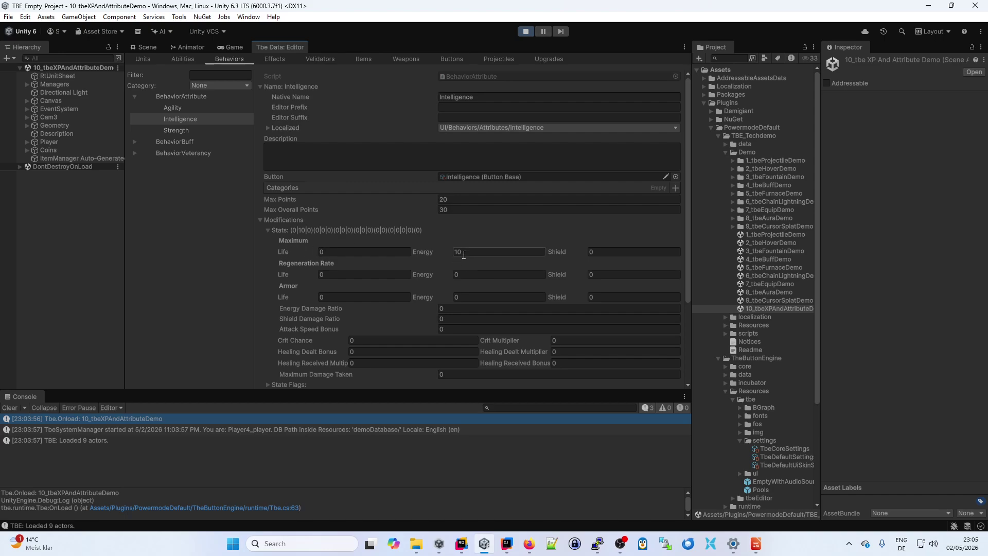
{"action": "left_click", "coordinate": [182, 130]}
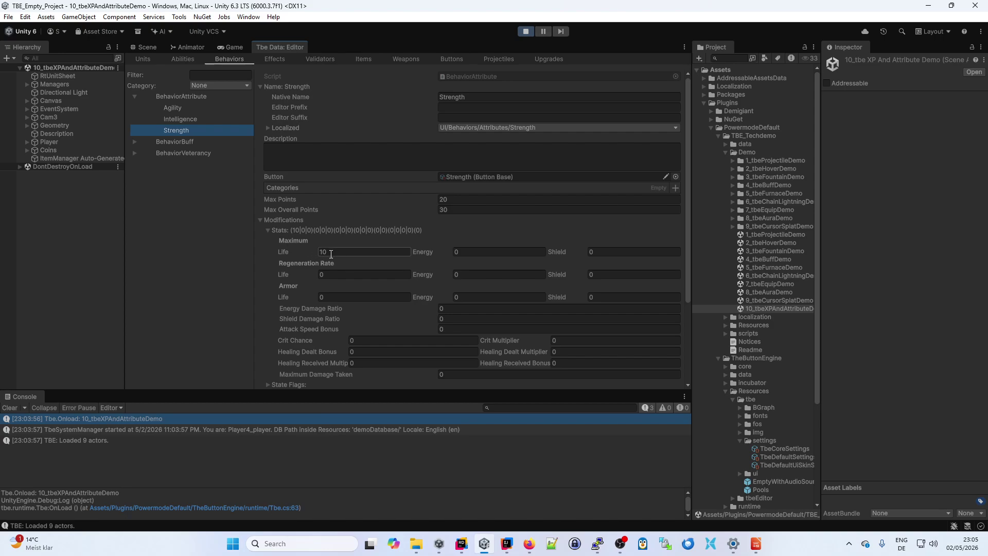
{"action": "scroll", "coordinate": [303, 333], "scroll_direction": "down", "scroll_amount": 1}
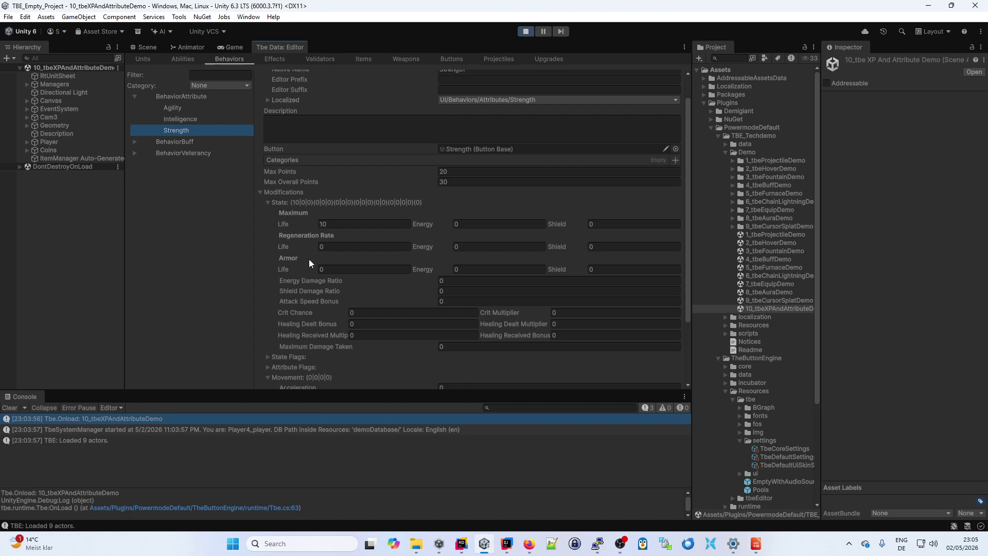
{"action": "left_click", "coordinate": [268, 202]}
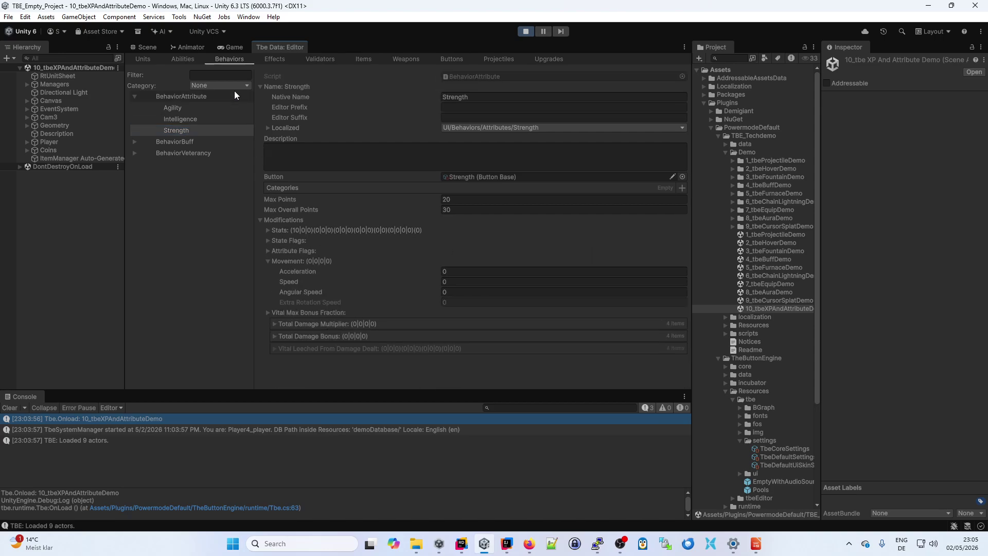
- Return to the running XP demo and steer the player across the platform to collect all the coins
{"action": "left_click", "coordinate": [226, 50]}
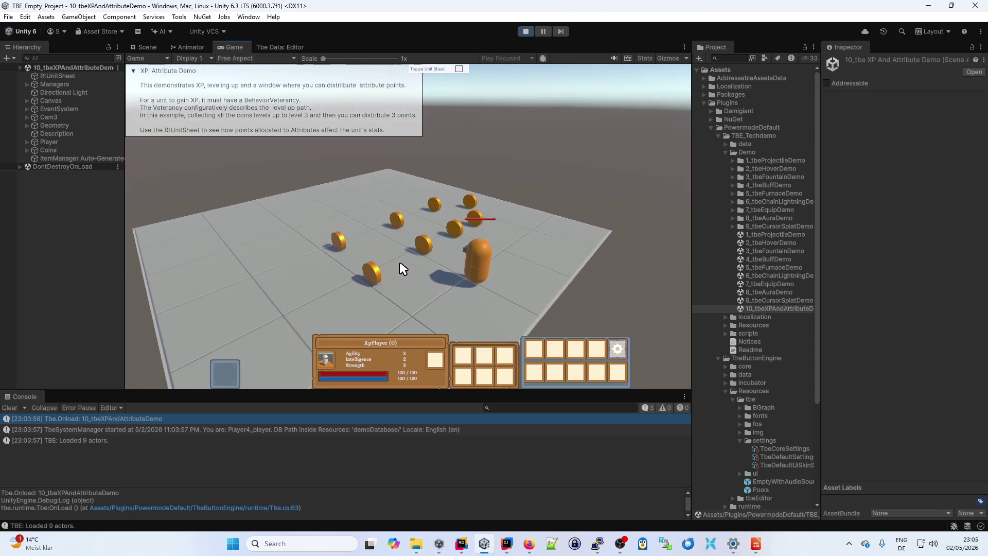
{"action": "middle_click_drag", "start_coordinate": [399, 263], "coordinate": [442, 272]}
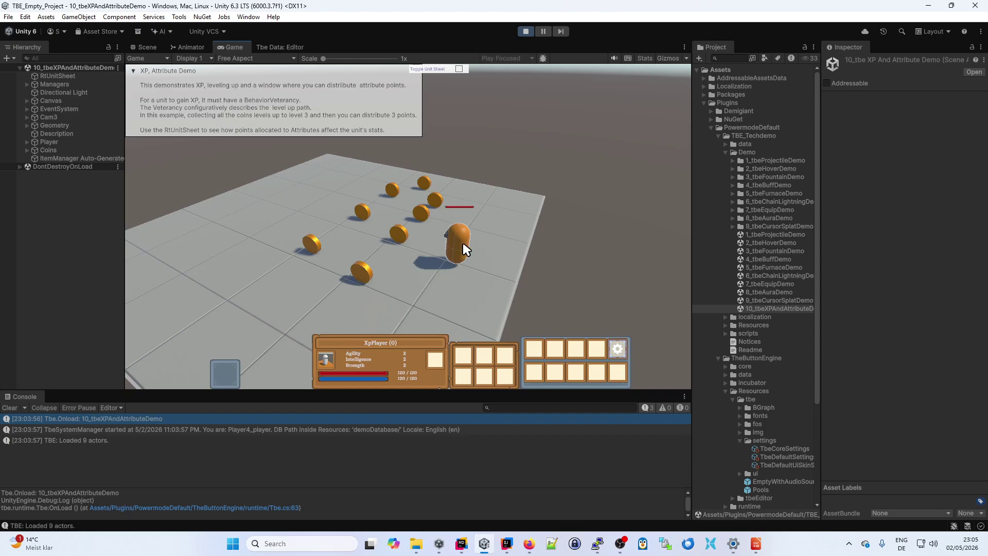
{"action": "right_click", "coordinate": [337, 302]}
{"action": "right_click", "coordinate": [319, 251]}
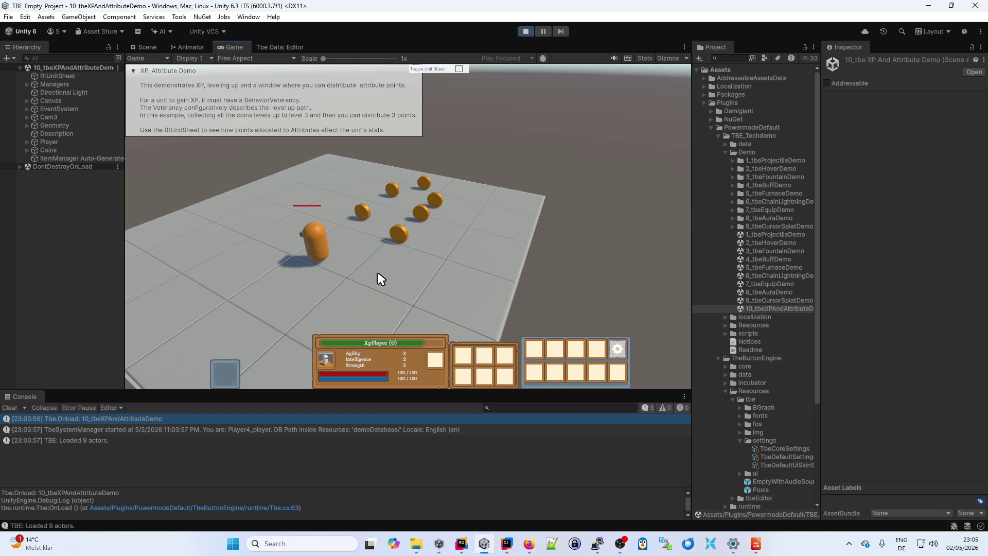
{"action": "right_click", "coordinate": [368, 216]}
{"action": "right_click", "coordinate": [381, 182]}
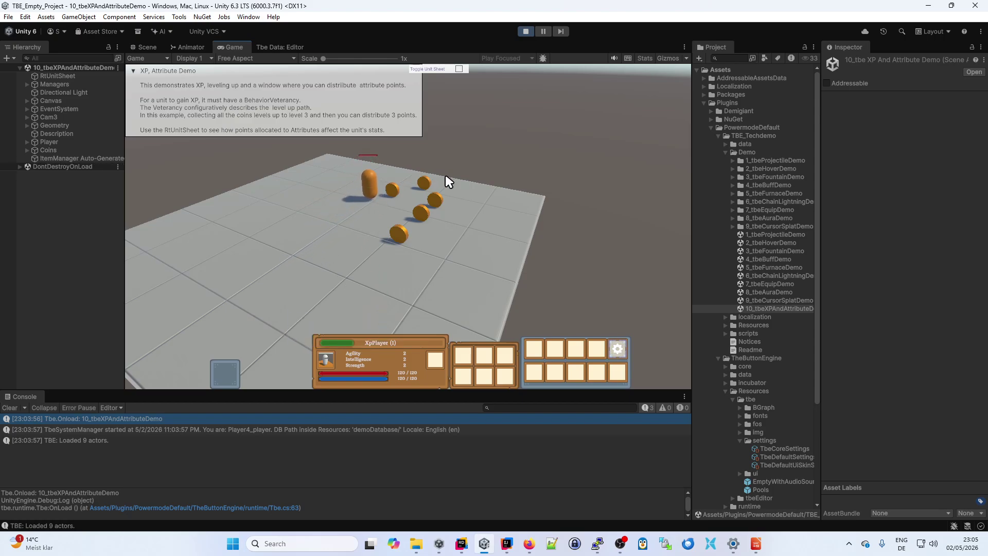
{"action": "right_click", "coordinate": [423, 261]}
{"action": "right_click", "coordinate": [390, 258]}
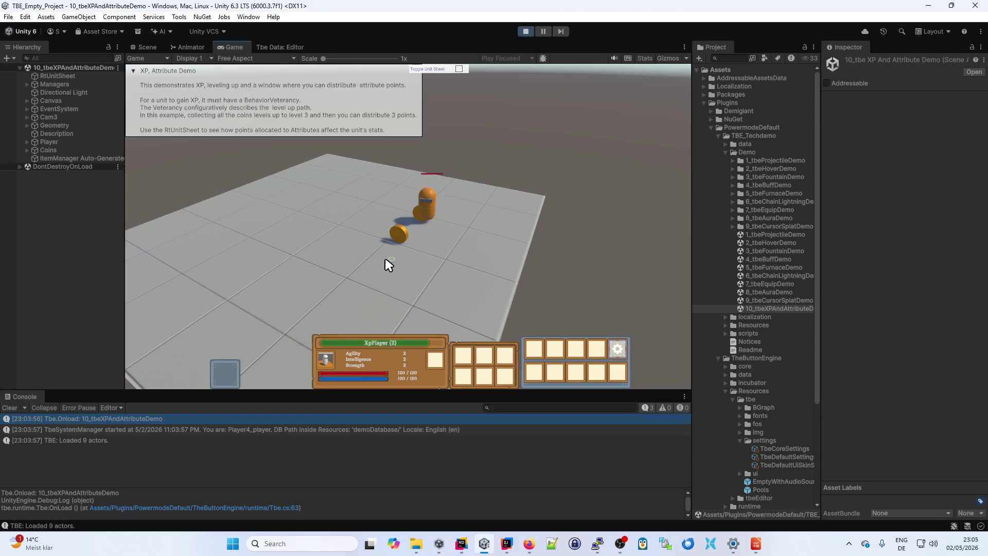
{"action": "right_click", "coordinate": [356, 268]}
- Check the XpPlayer's level bar and XP tooltip, viewing the game maximized and back in the normal layout
{"action": "mouse_move", "coordinate": [366, 344]}
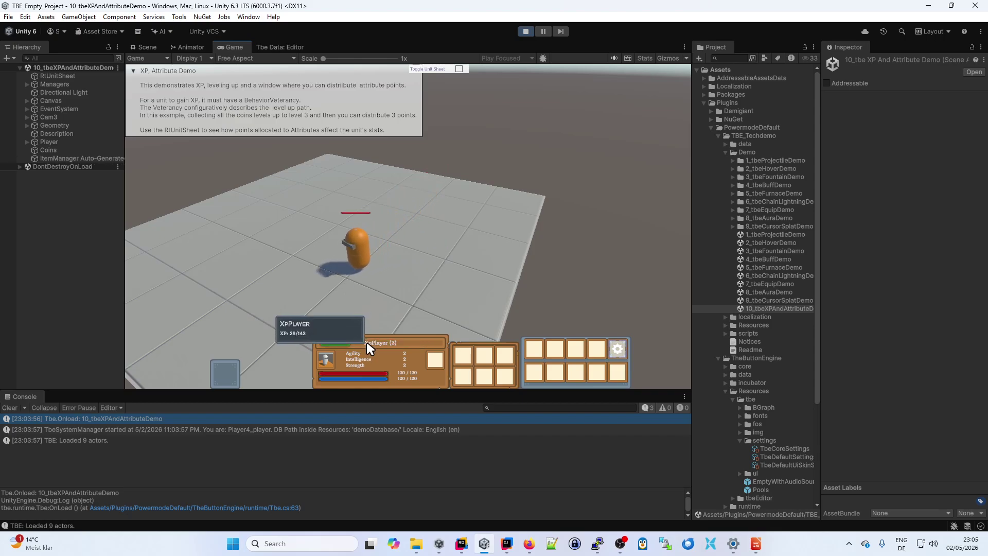
{"action": "double_click", "coordinate": [233, 48]}
{"action": "mouse_move", "coordinate": [428, 455]}
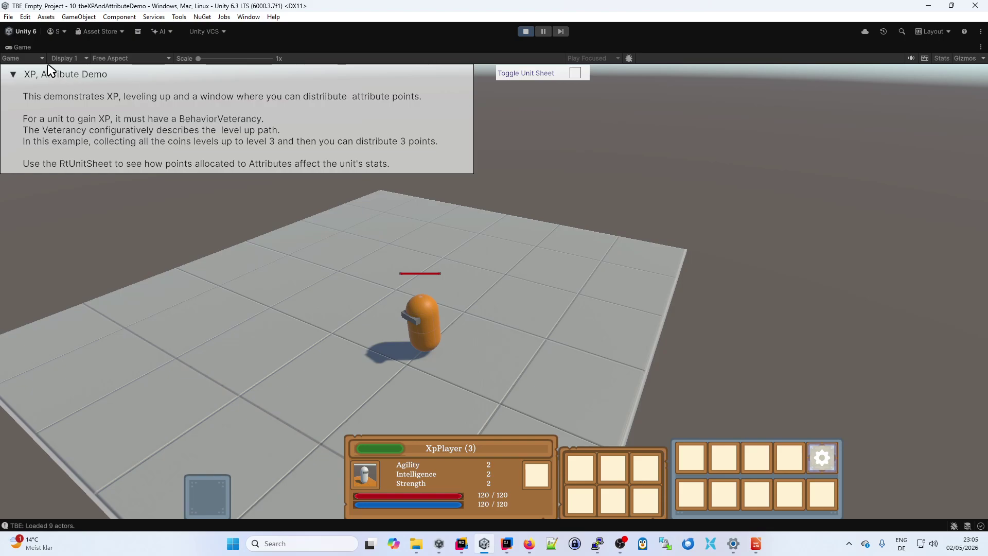
{"action": "double_click", "coordinate": [25, 46]}
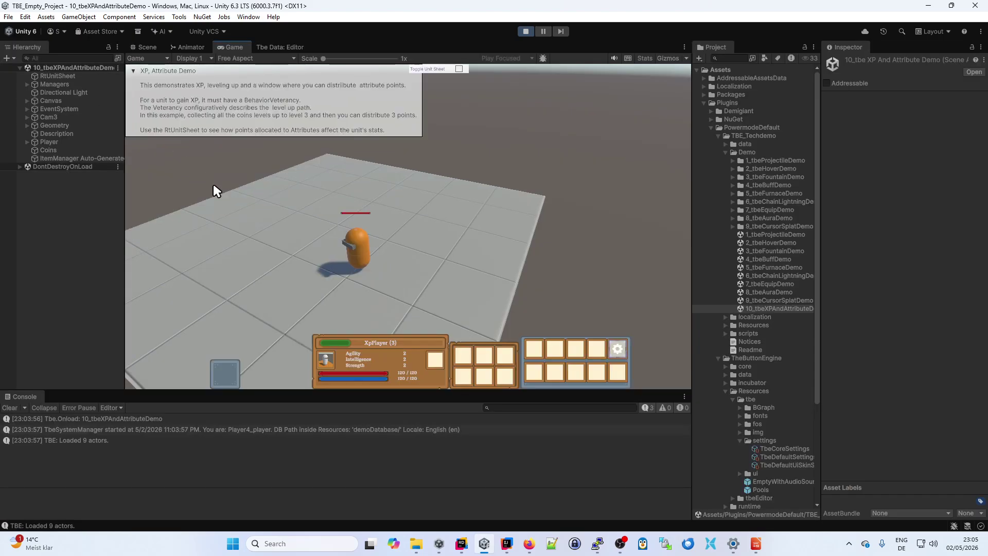
{"action": "mouse_move", "coordinate": [317, 343]}
- Show the XP_Growth settings of the UnitVeterancy behavior in the Tbe Data Editor
{"action": "left_click", "coordinate": [265, 47]}
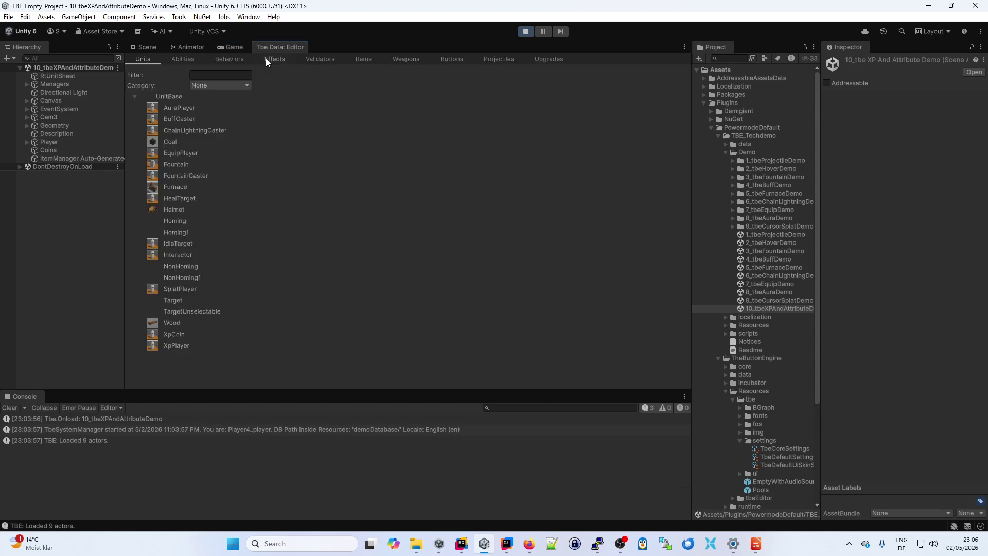
{"action": "left_click", "coordinate": [229, 59]}
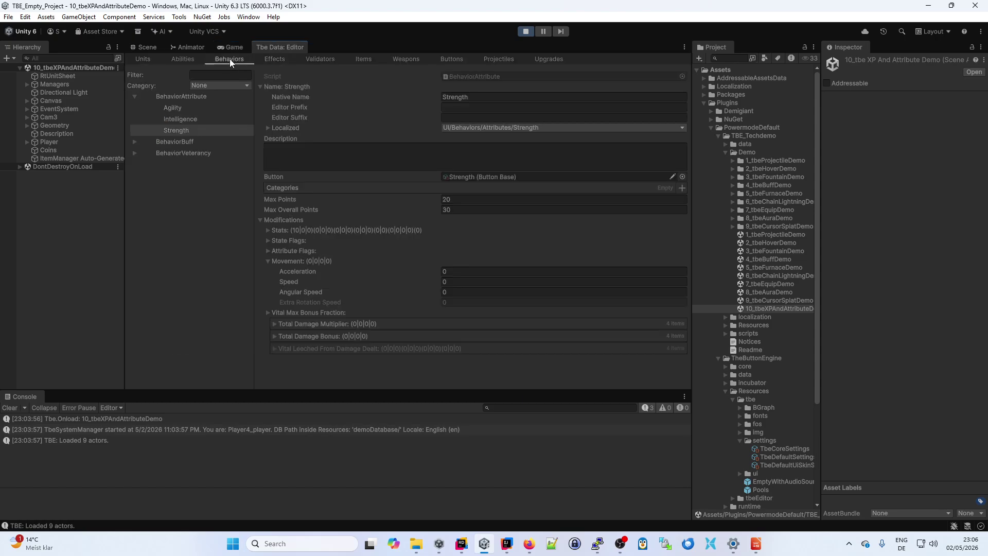
{"action": "left_click", "coordinate": [134, 152]}
{"action": "left_click", "coordinate": [185, 165]}
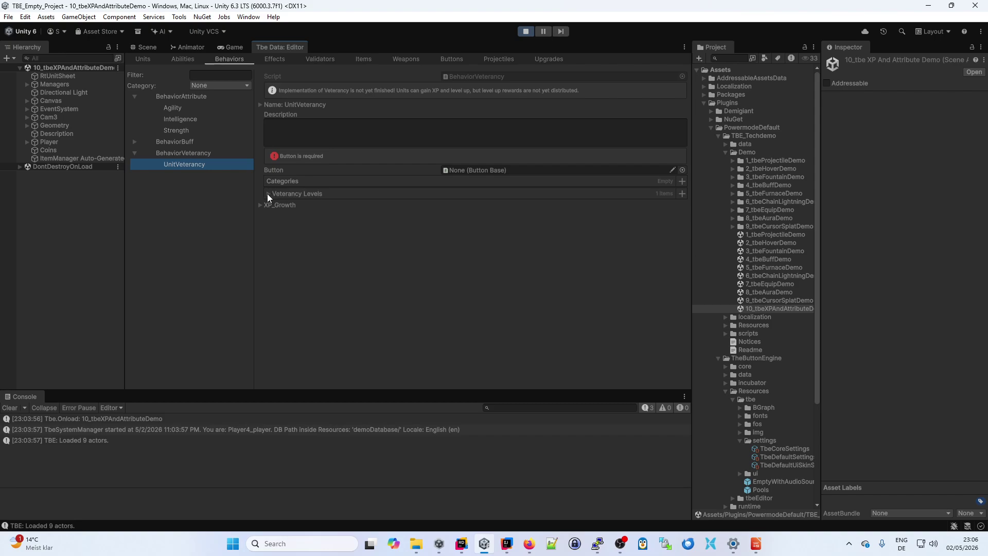
{"action": "left_click", "coordinate": [259, 205]}
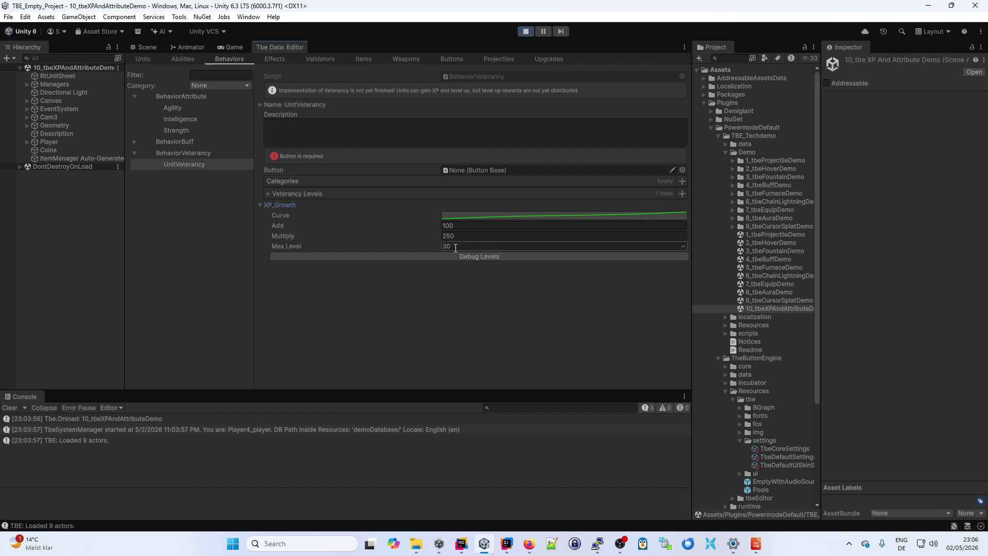
- Examine UnitVeterancy's XP growth curve, then log its debug levels and enlarge the Console to read them
{"action": "left_click", "coordinate": [515, 215]}
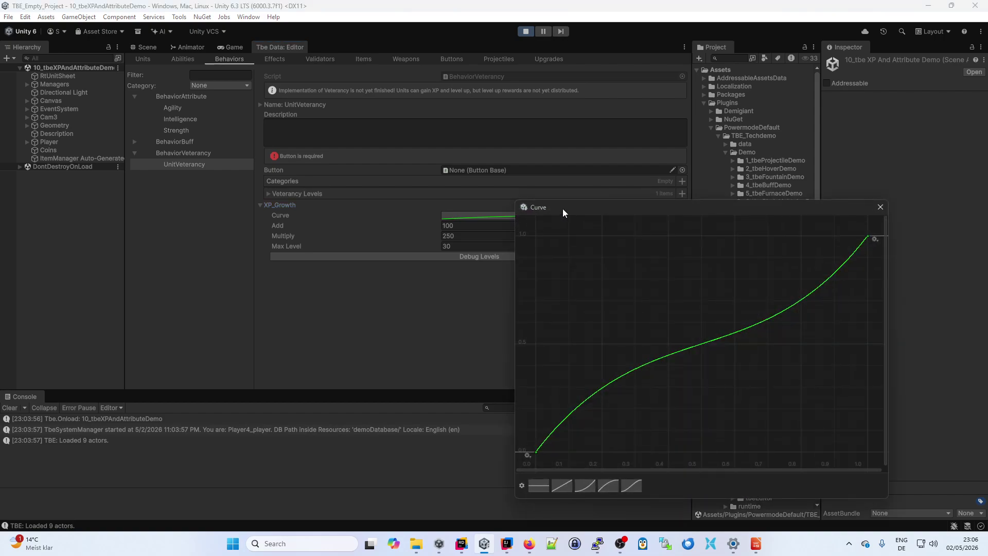
{"action": "left_click_drag", "start_coordinate": [563, 209], "coordinate": [533, 156]}
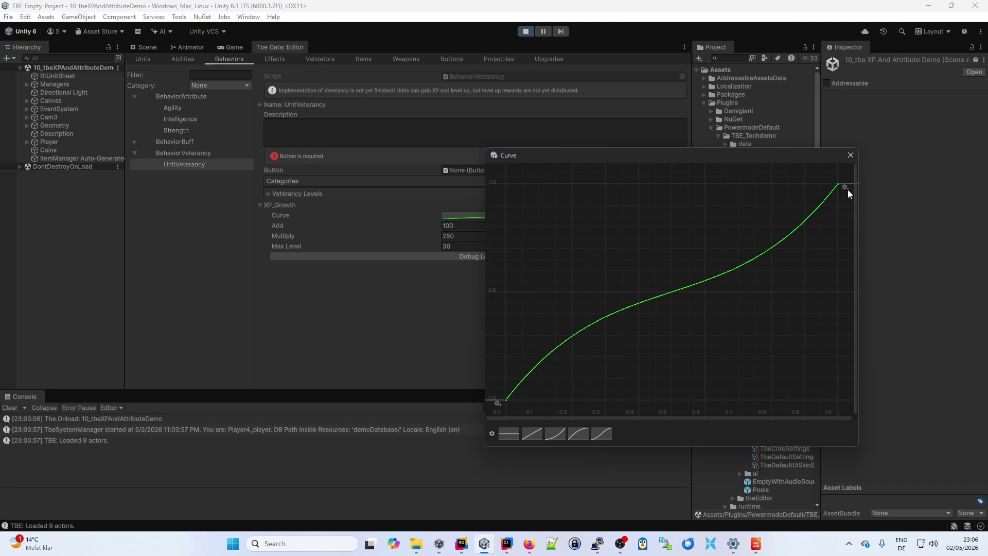
{"action": "left_click", "coordinate": [851, 157]}
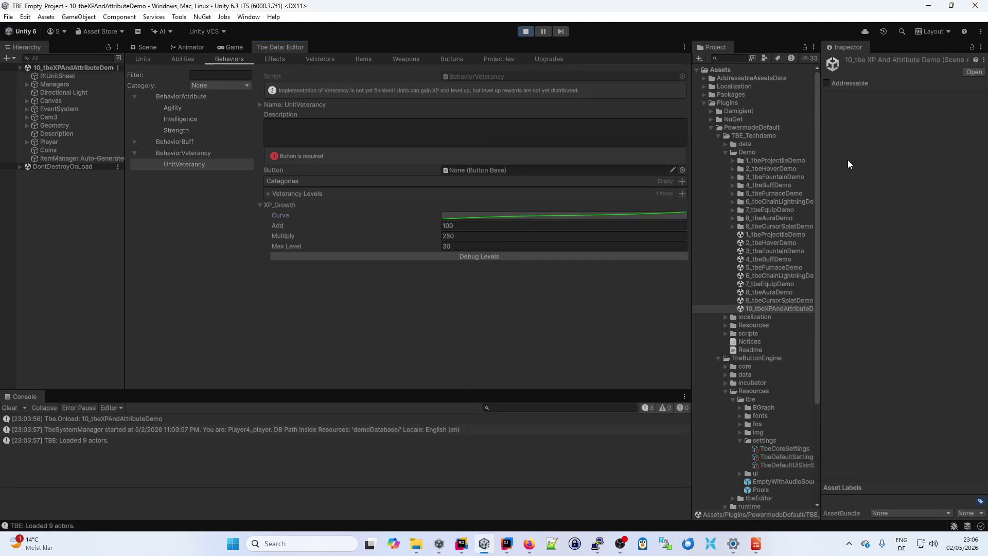
{"action": "left_click", "coordinate": [567, 215]}
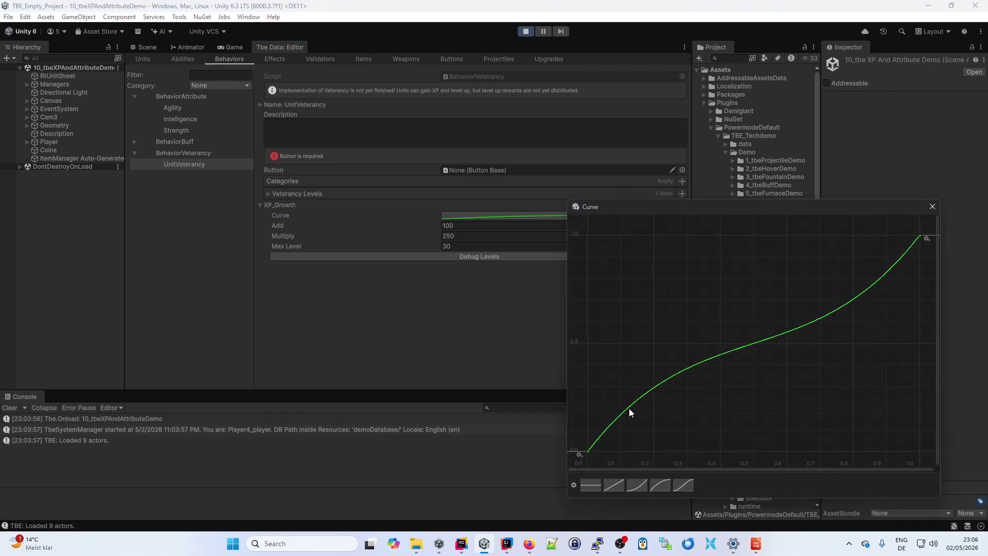
{"action": "left_click", "coordinate": [932, 206]}
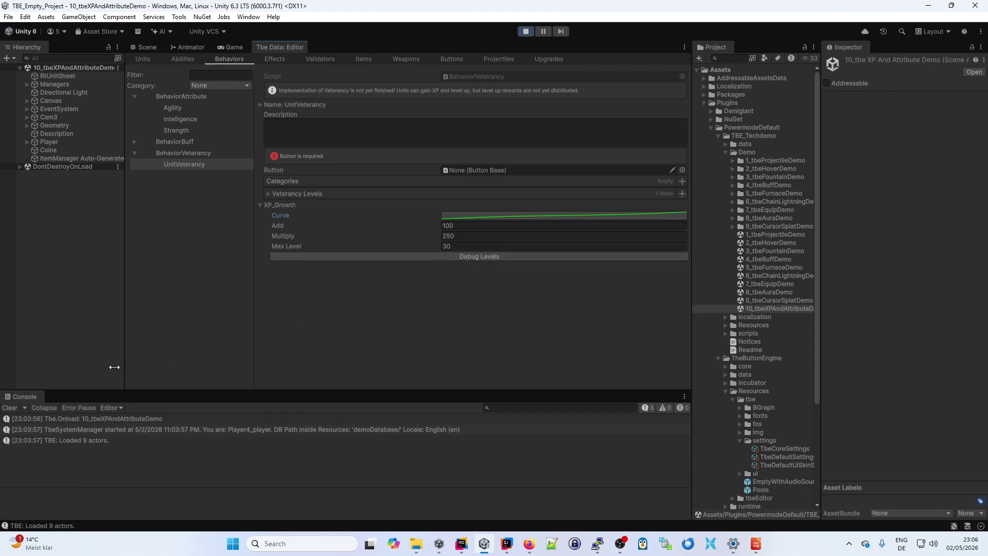
{"action": "left_click", "coordinate": [452, 257]}
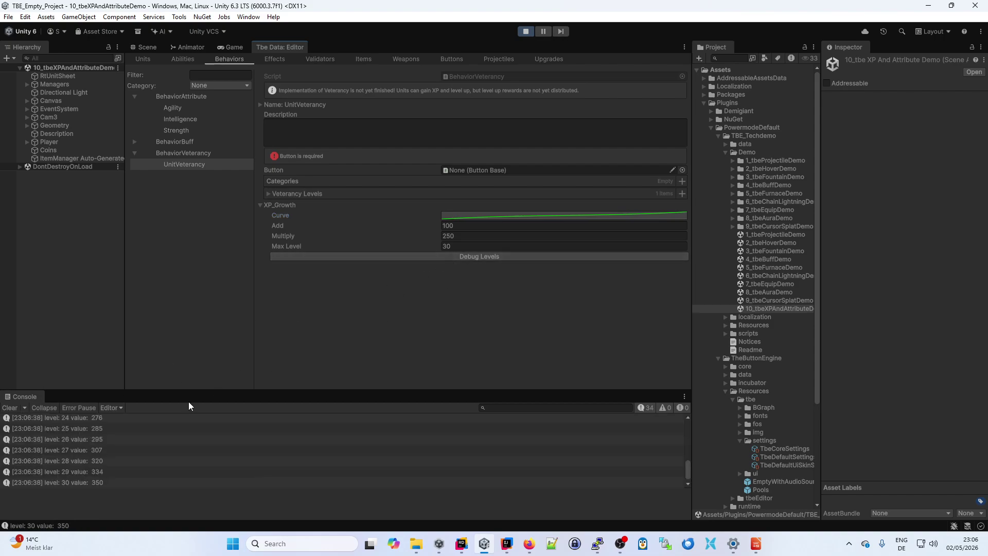
{"action": "left_click_drag", "start_coordinate": [194, 392], "coordinate": [206, 334]}
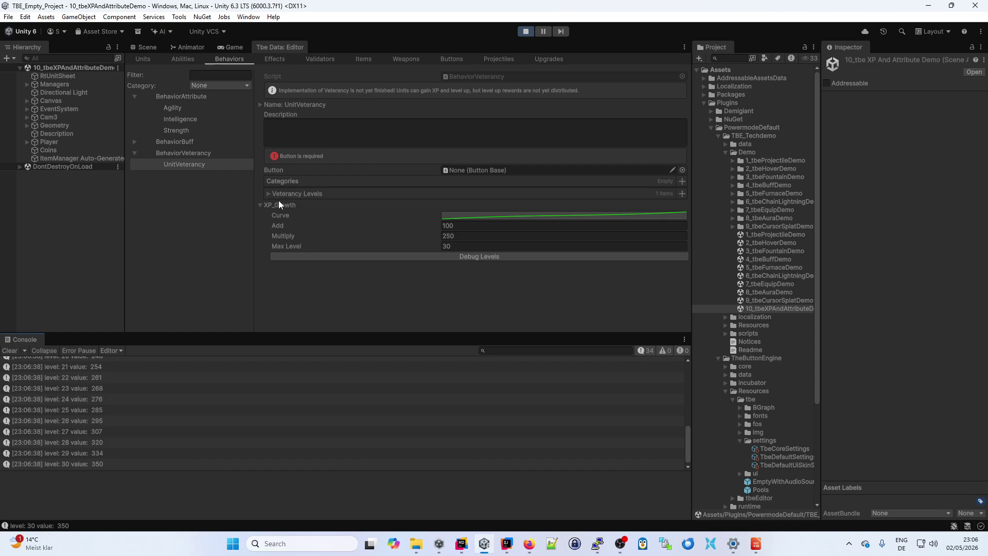
- Examine the level range and reward points under UnitVeterancy's Veterancy Levels
{"action": "left_click", "coordinate": [267, 193]}
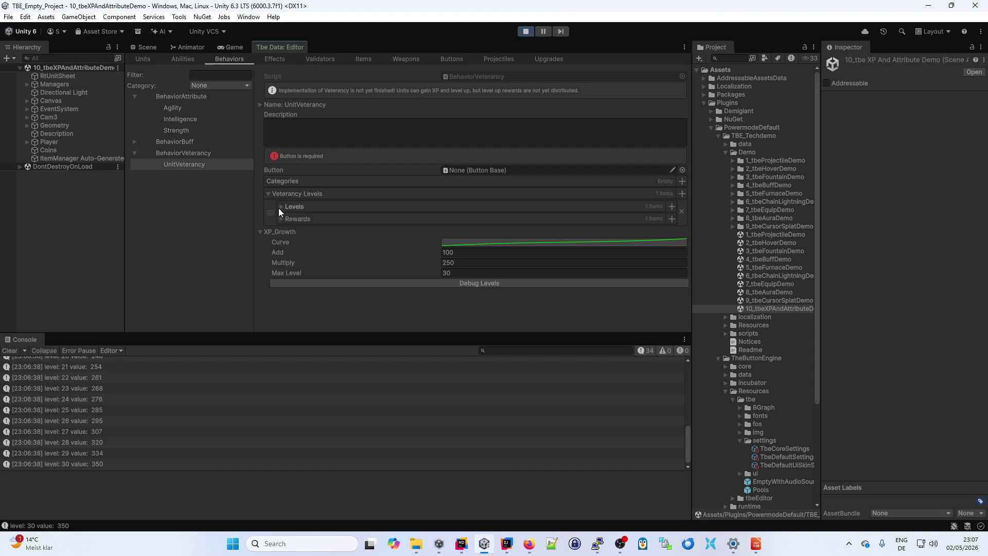
{"action": "left_click", "coordinate": [280, 207]}
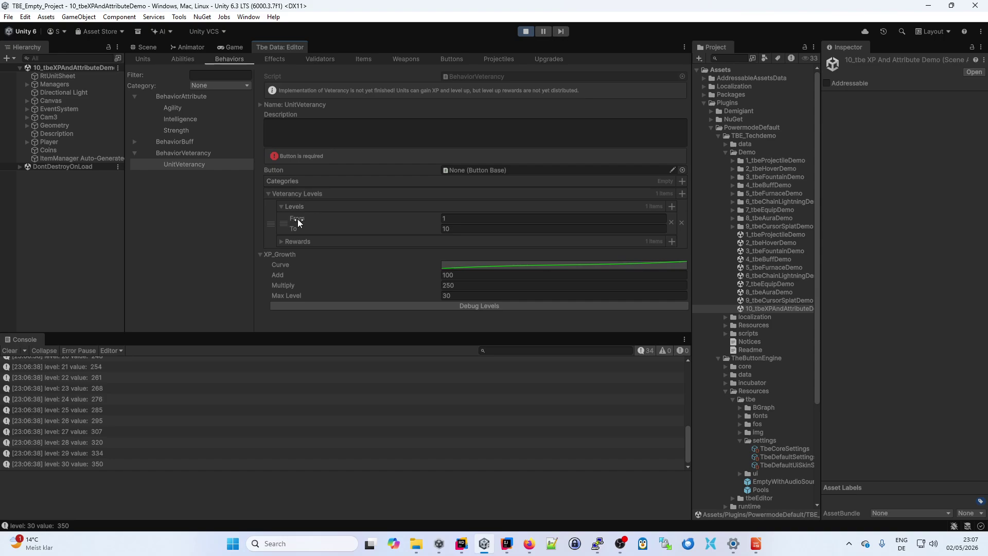
{"action": "left_click", "coordinate": [281, 242]}
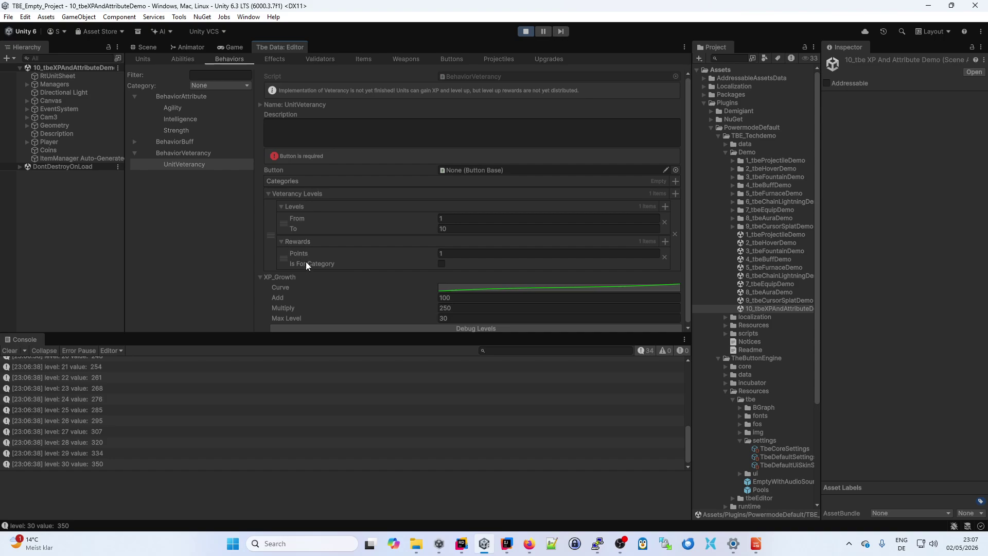
- Try adding a GeneralAttributePoints reward to UnitVeterancy's Veterancy Levels, then remove that entry
{"action": "left_click", "coordinate": [665, 241]}
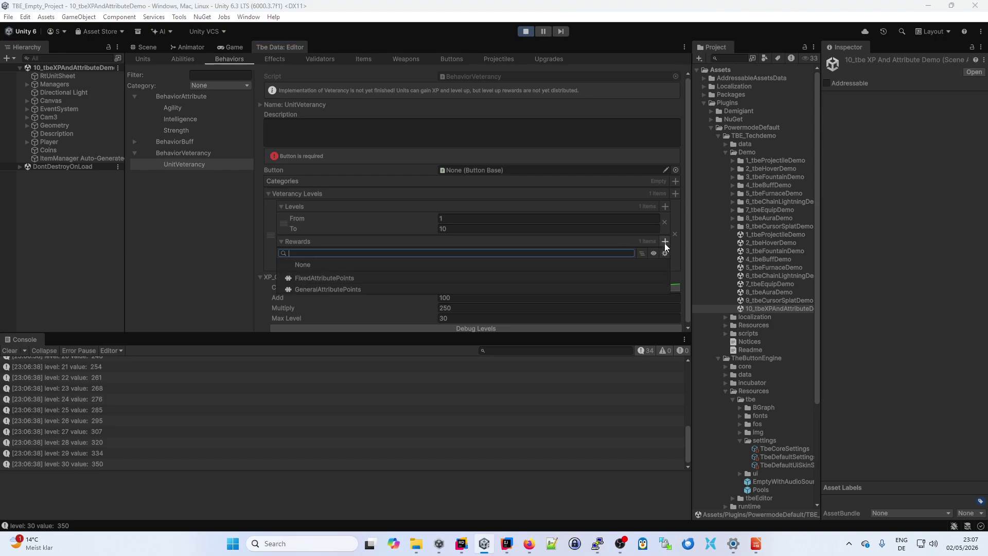
{"action": "left_click", "coordinate": [316, 289]}
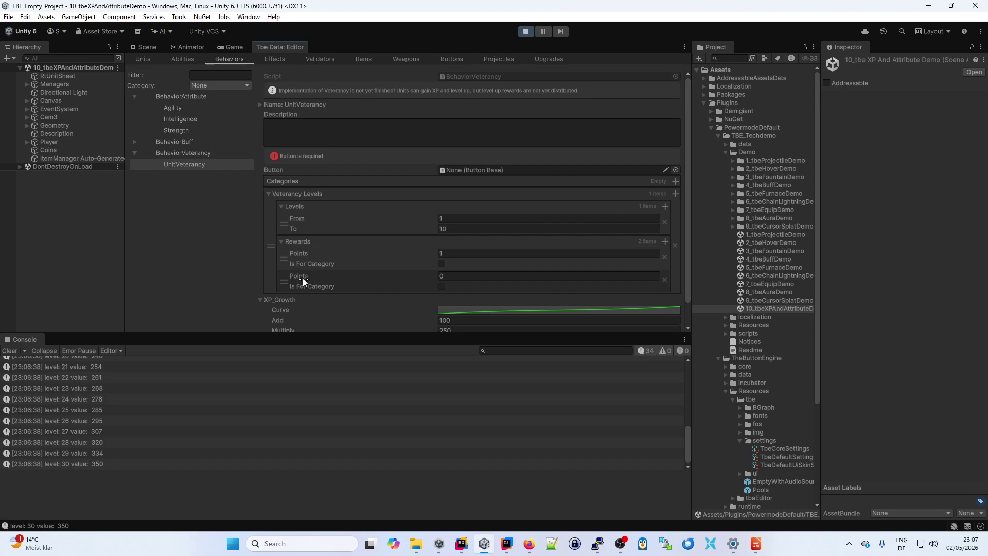
{"action": "left_click", "coordinate": [664, 279]}
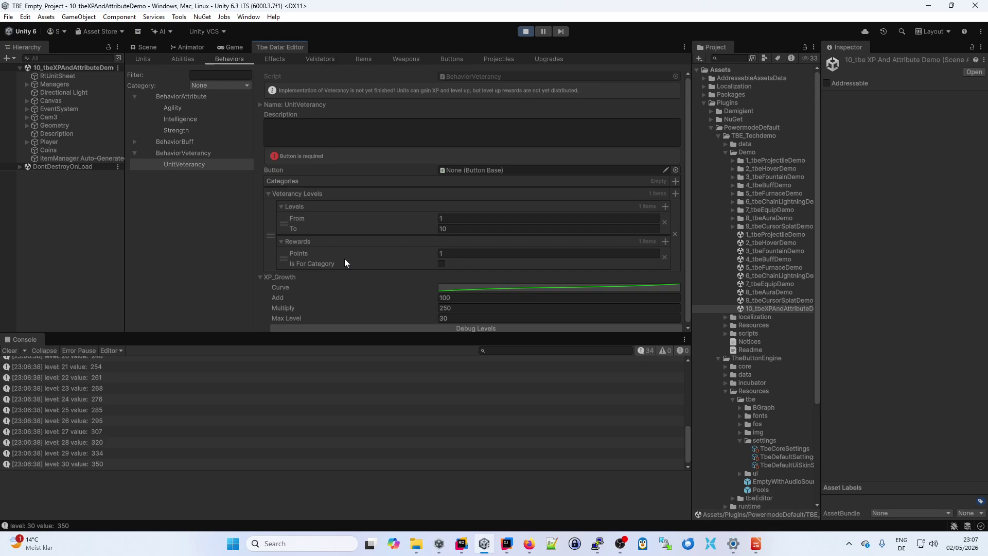
- Open the XpPlayer attribute window in the running demo, place it beside the player and check its attribute tooltips in the maximized game
{"action": "left_click", "coordinate": [234, 48]}
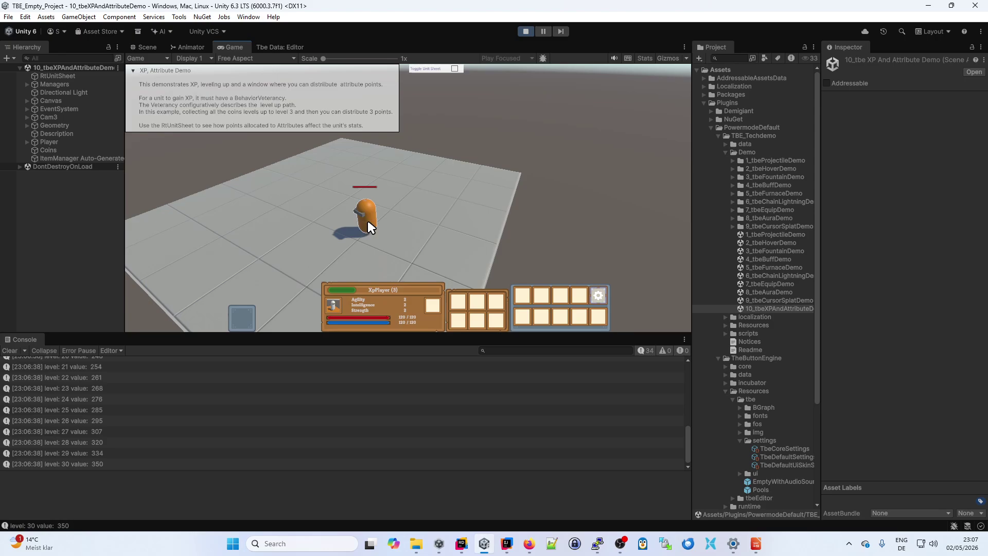
{"action": "mouse_move", "coordinate": [394, 291]}
{"action": "left_click", "coordinate": [600, 298]}
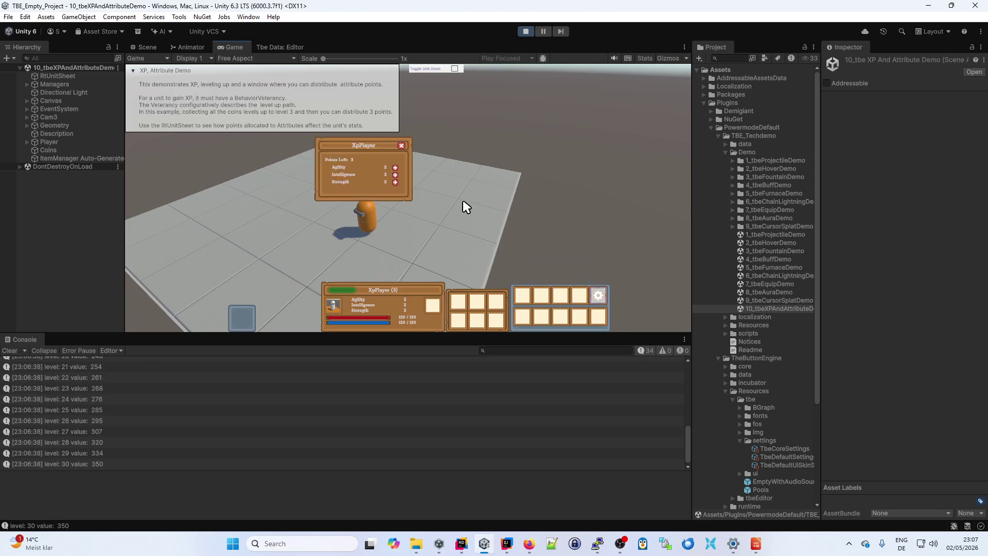
{"action": "left_click_drag", "start_coordinate": [367, 149], "coordinate": [445, 172]}
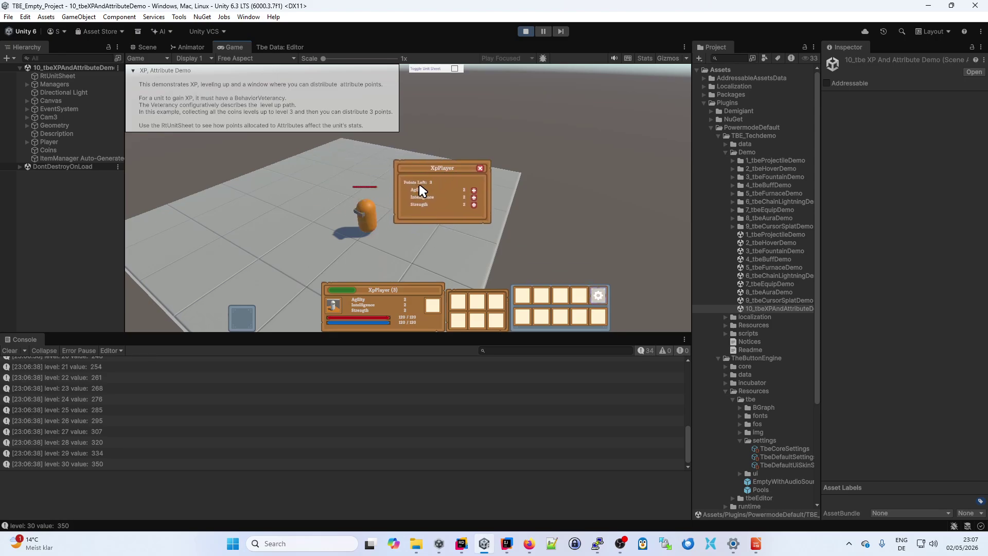
{"action": "double_click", "coordinate": [235, 47]}
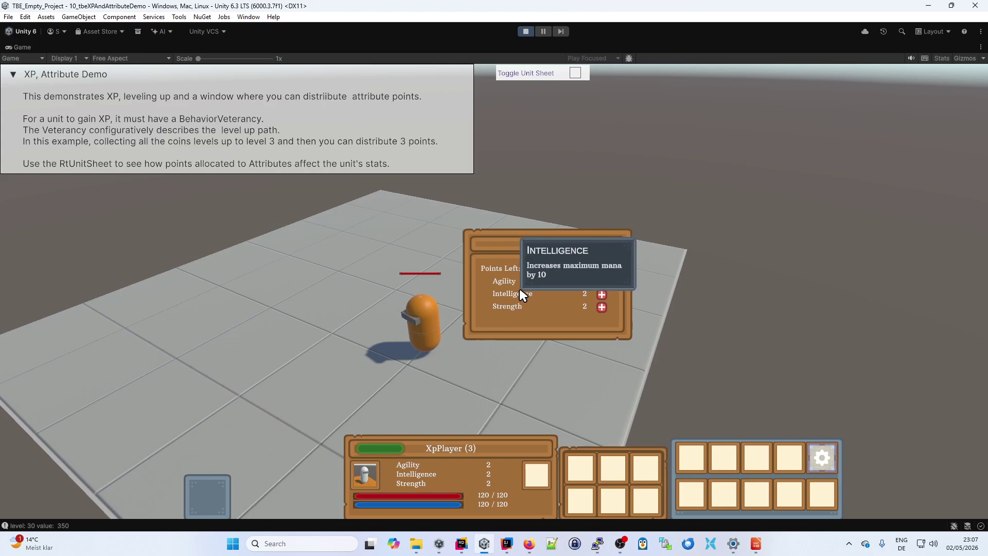
{"action": "mouse_move", "coordinate": [507, 306]}
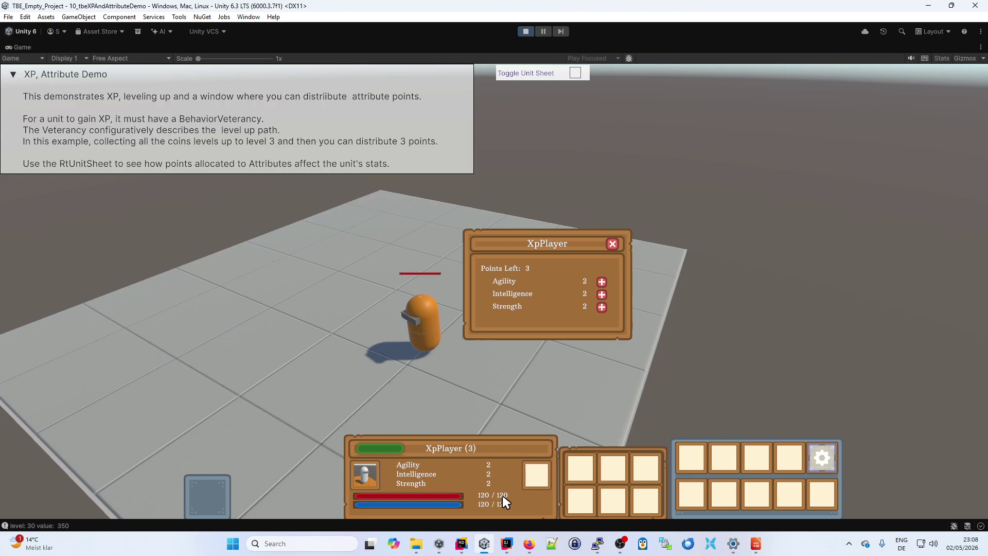
- Spend one attribute point each on Strength and Intelligence, then walk the player around the platform to judge its speed
{"action": "left_click", "coordinate": [602, 307]}
{"action": "left_click", "coordinate": [602, 295]}
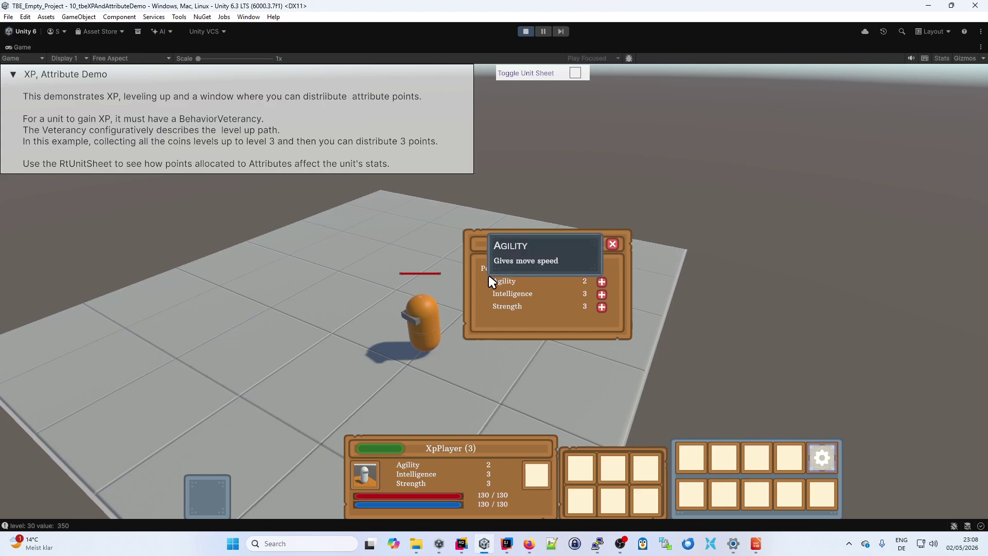
{"action": "right_click", "coordinate": [332, 297]}
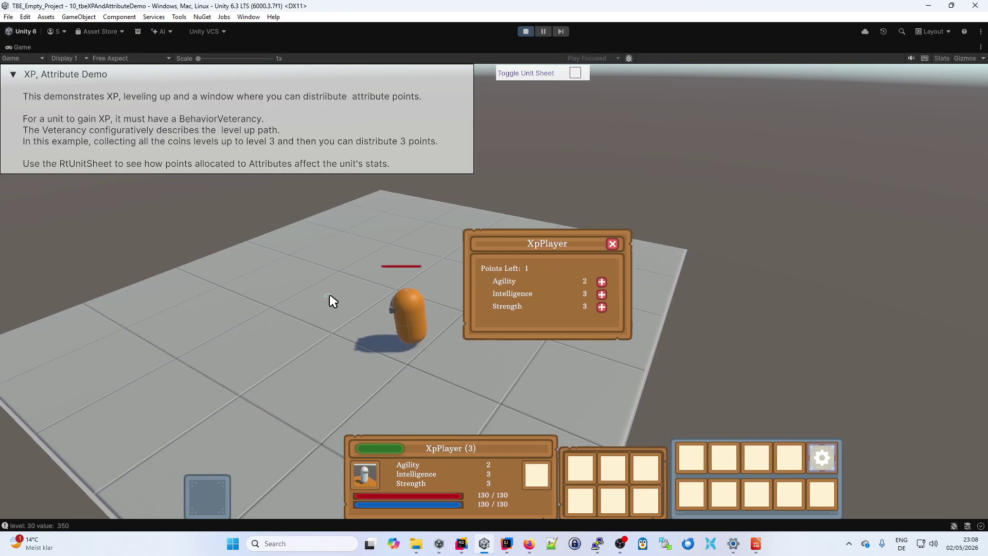
{"action": "right_click", "coordinate": [289, 340]}
{"action": "right_click", "coordinate": [361, 386]}
{"action": "right_click", "coordinate": [415, 289]}
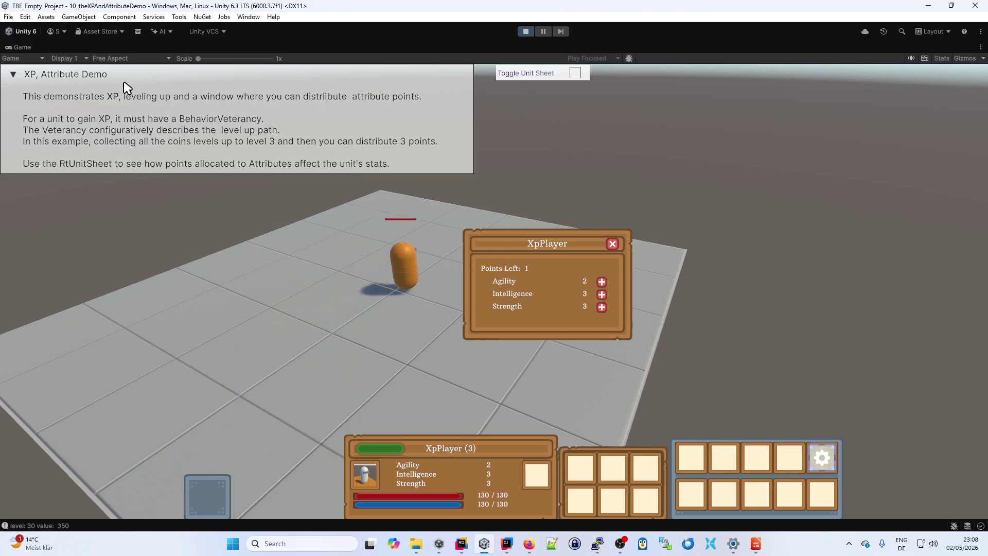
- Collapse the XP, Attribute Demo description and show the unit sheet with the player's attributes and stats
{"action": "left_click", "coordinate": [13, 74]}
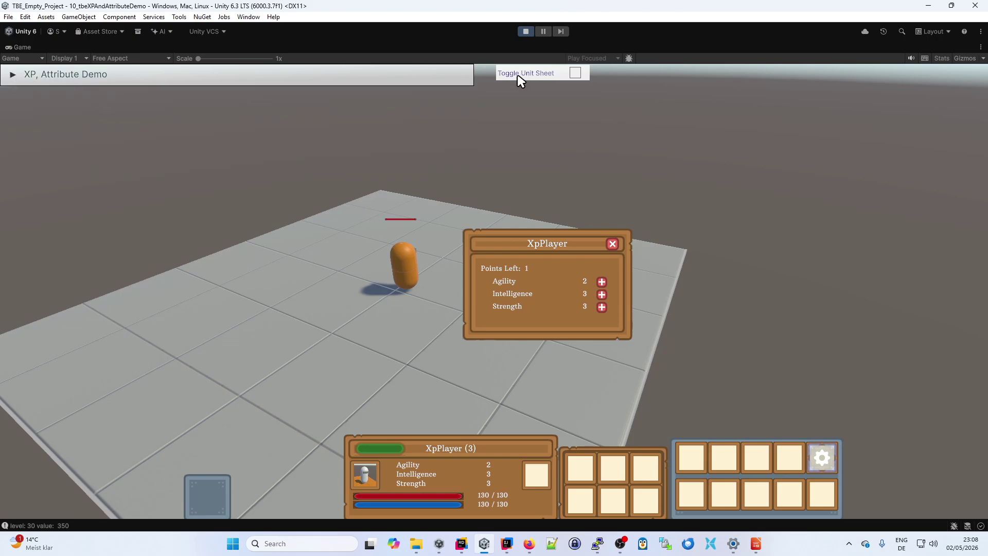
{"action": "left_click", "coordinate": [575, 73]}
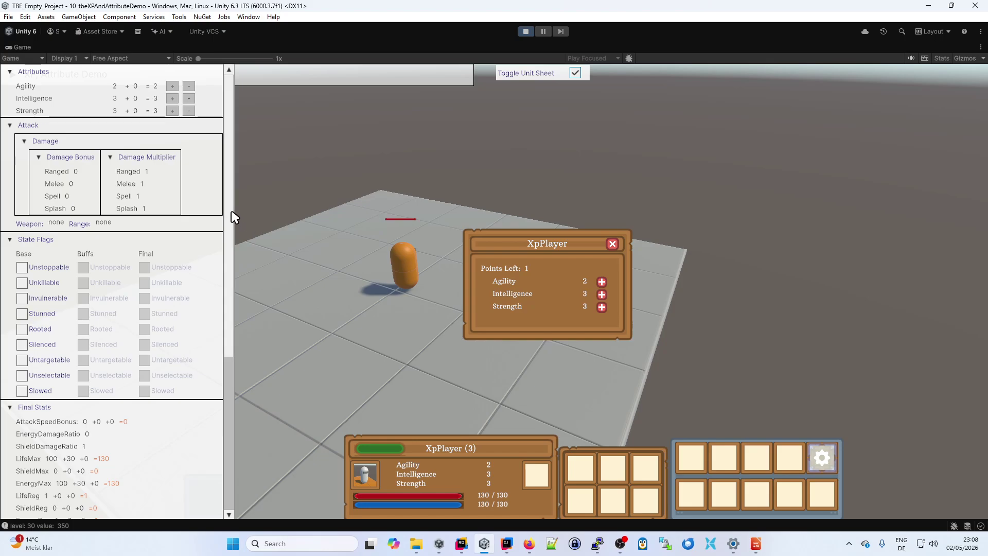
- Check the Movement values in XpPlayer's unit sheet and spend the remaining attribute point on Agility
{"action": "left_click_drag", "start_coordinate": [230, 217], "coordinate": [227, 293]}
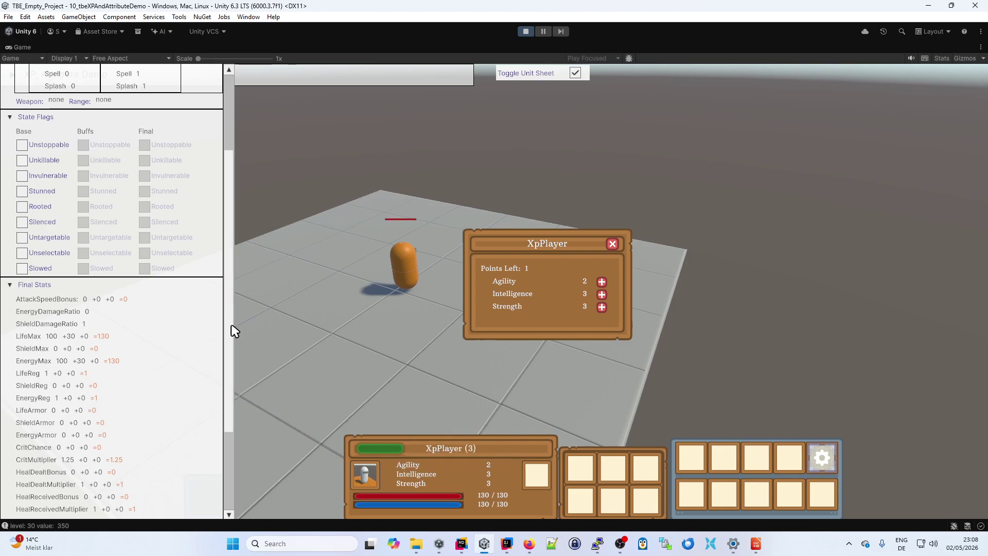
{"action": "left_click_drag", "start_coordinate": [231, 331], "coordinate": [235, 419]}
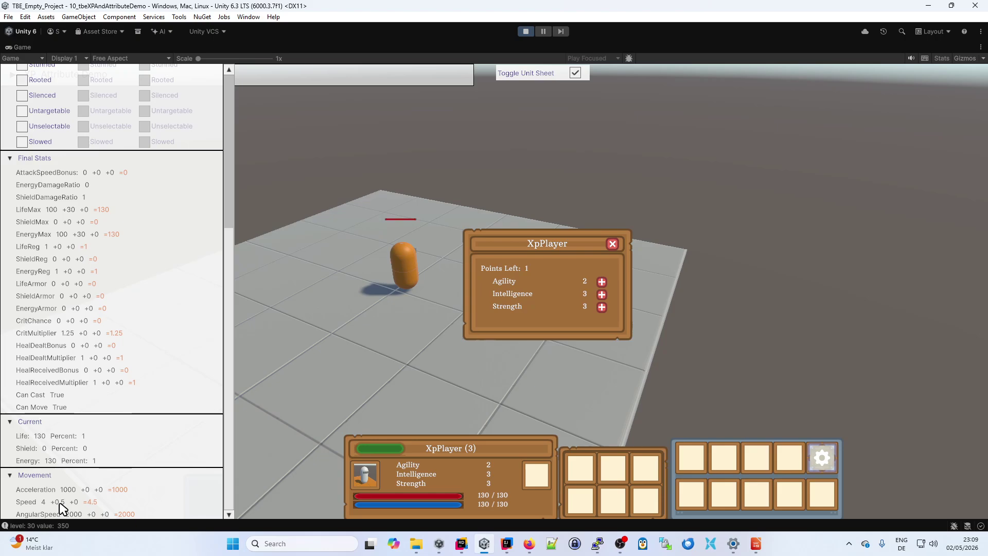
{"action": "mouse_move", "coordinate": [577, 280]}
{"action": "left_click", "coordinate": [602, 282]}
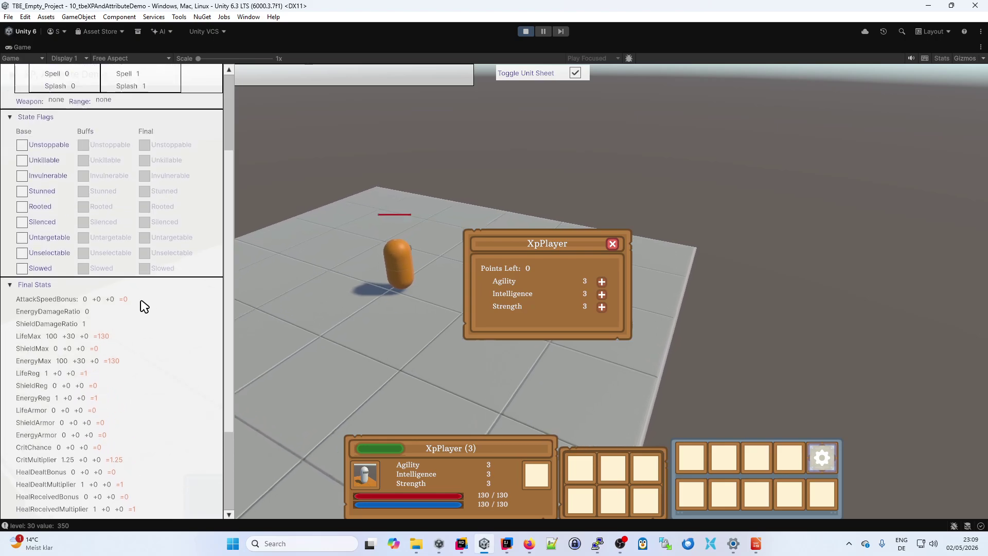
- Raise the player's Agility to 20 in the Attributes section of the unit sheet
{"action": "scroll", "coordinate": [233, 212], "scroll_direction": "up", "scroll_amount": 5}
{"action": "scroll", "coordinate": [234, 191], "scroll_direction": "up", "scroll_amount": 3}
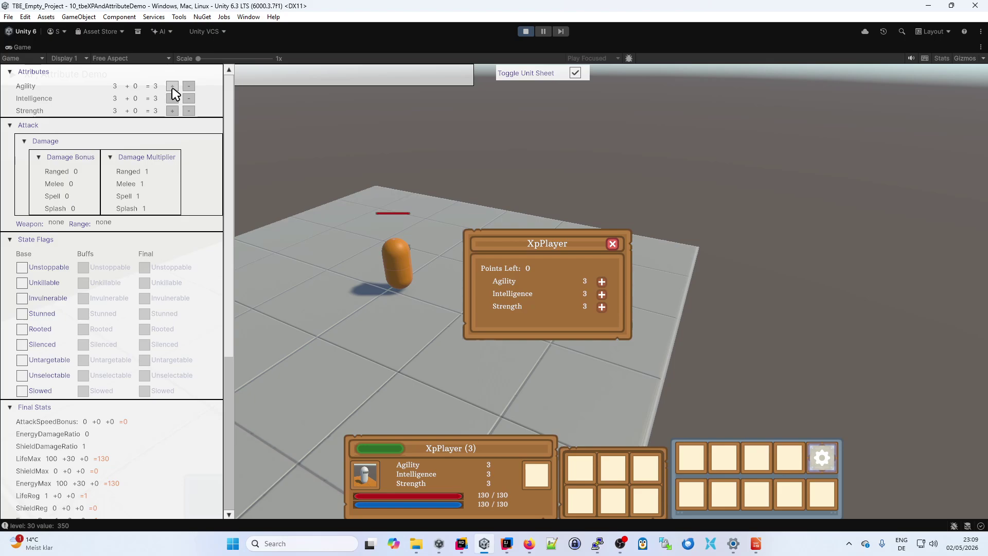
{"action": "mouse_move", "coordinate": [505, 284]}
{"action": "left_click", "coordinate": [170, 88]}
{"action": "left_click", "coordinate": [171, 88]}
{"action": "left_click", "coordinate": [171, 88]}
{"action": "left_click", "coordinate": [171, 88]}
{"action": "left_click", "coordinate": [171, 88]}
{"action": "left_click", "coordinate": [171, 88]}
{"action": "left_click", "coordinate": [171, 88]}
{"action": "double_click", "coordinate": [171, 88]}
{"action": "left_click", "coordinate": [171, 88]}
{"action": "left_click", "coordinate": [171, 88]}
{"action": "left_click", "coordinate": [171, 88]}
{"action": "left_click", "coordinate": [170, 88]}
{"action": "left_click", "coordinate": [171, 88]}
{"action": "left_click", "coordinate": [171, 88]}
{"action": "left_click", "coordinate": [171, 88]}
{"action": "left_click", "coordinate": [171, 88]}
- Restore the full editor layout and examine the Agility attribute behavior's point limits and modifications in the Tbe Data Editor
{"action": "double_click", "coordinate": [24, 47]}
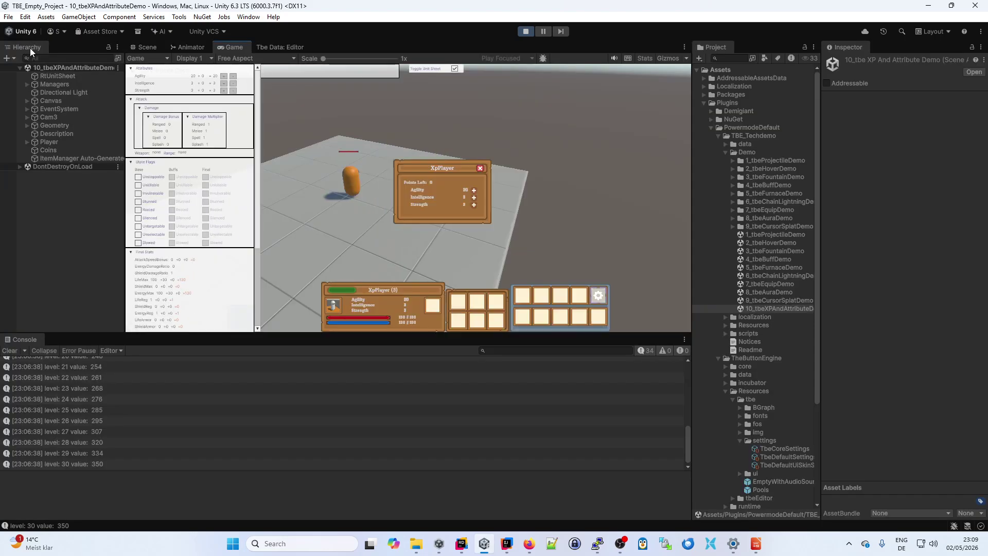
{"action": "left_click", "coordinate": [275, 47]}
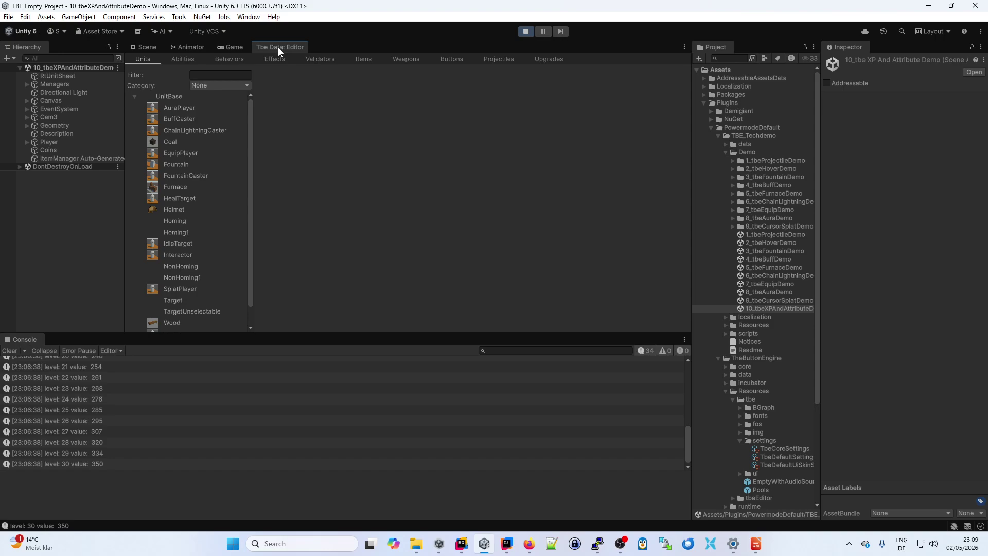
{"action": "left_click", "coordinate": [188, 60]}
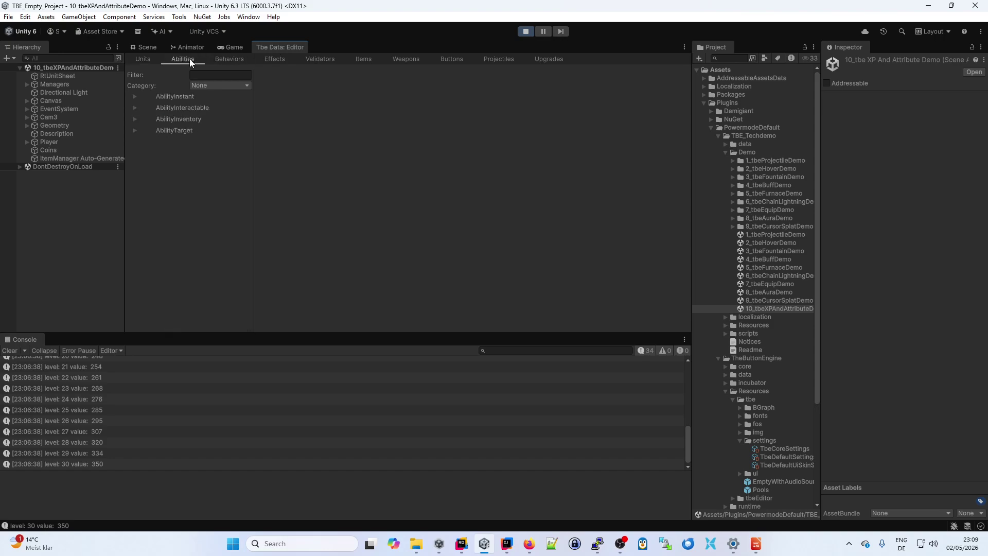
{"action": "left_click", "coordinate": [218, 60]}
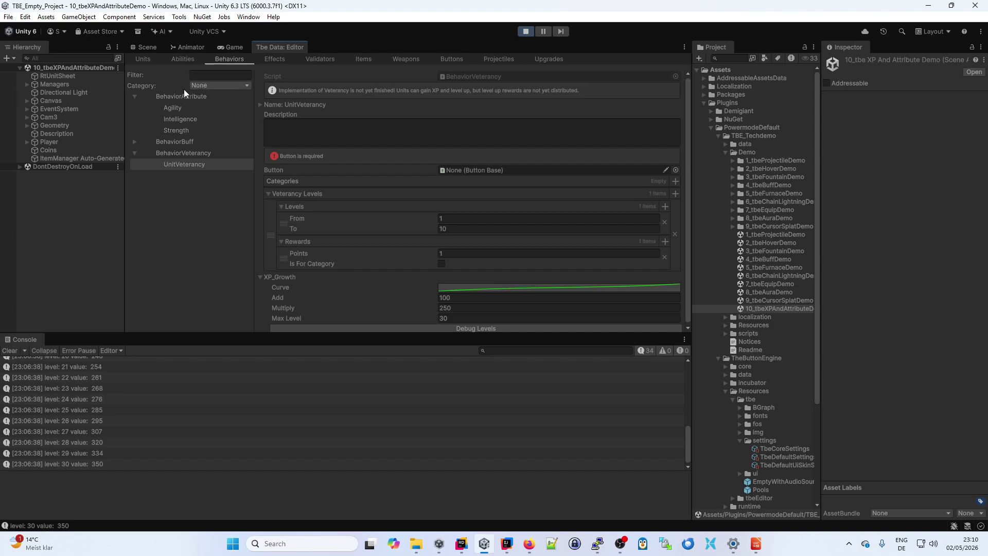
{"action": "left_click", "coordinate": [174, 108]}
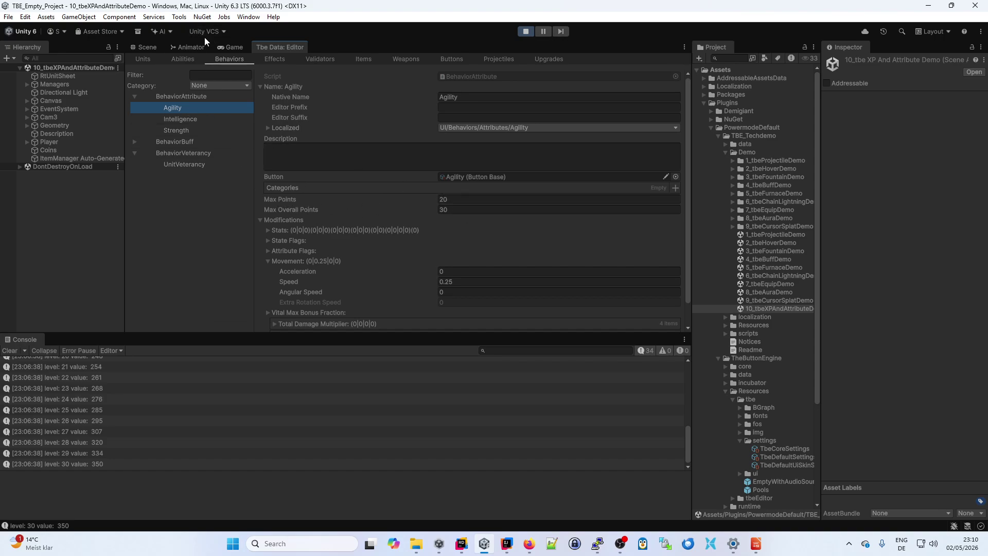
- Return to the running game in maximized view and check the player's Speed under Movement in the unit sheet
{"action": "left_click", "coordinate": [233, 48]}
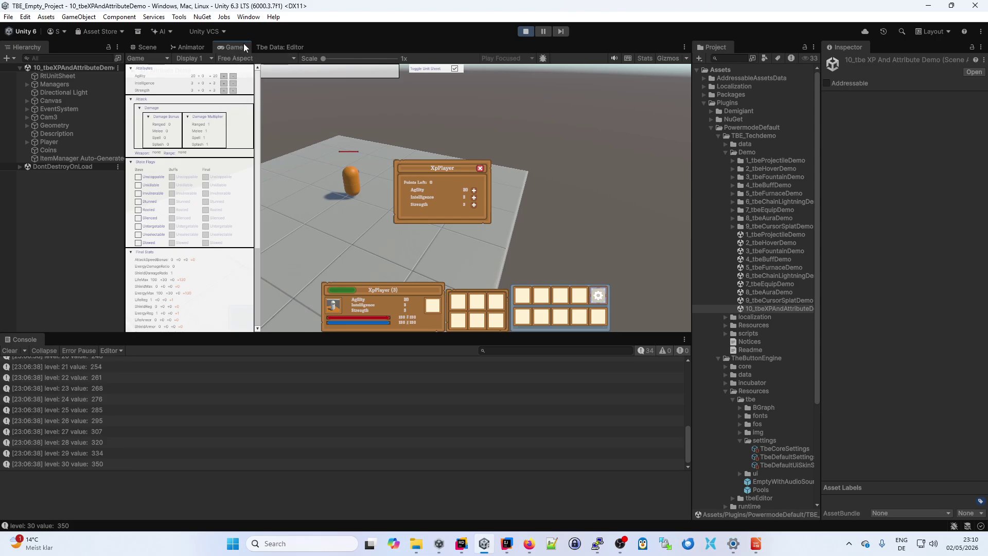
{"action": "double_click", "coordinate": [240, 47]}
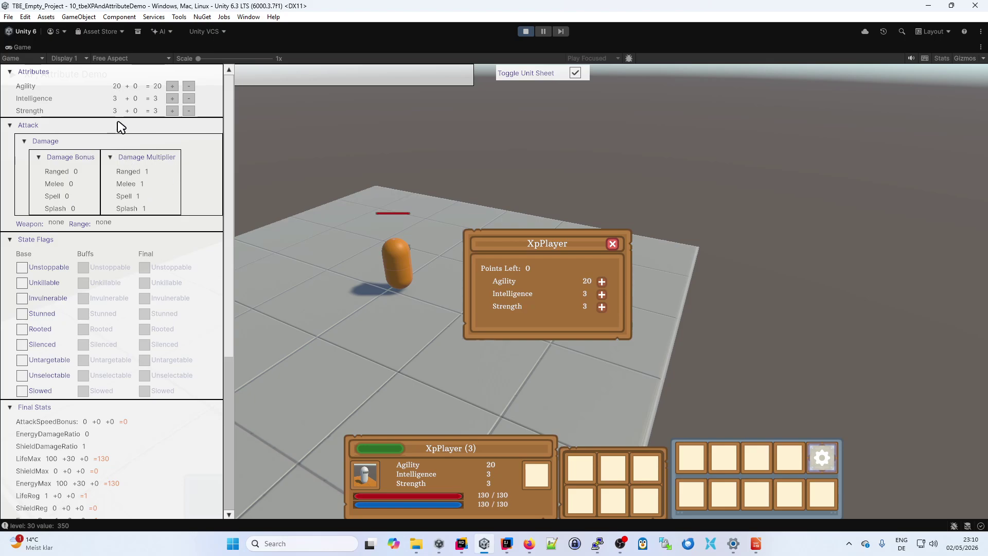
{"action": "scroll", "coordinate": [143, 259], "scroll_direction": "down", "scroll_amount": 3}
{"action": "scroll", "coordinate": [136, 270], "scroll_direction": "down", "scroll_amount": 4}
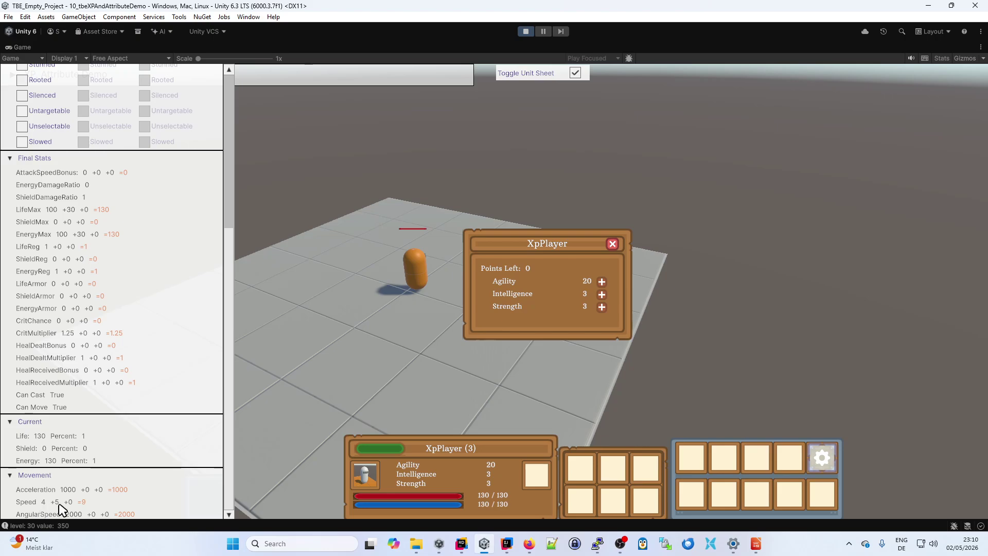
- Close the XpPlayer attribute window and walk the player across the platform to judge its speed with 20 Agility
{"action": "left_click", "coordinate": [612, 244]}
{"action": "left_click", "coordinate": [422, 259]}
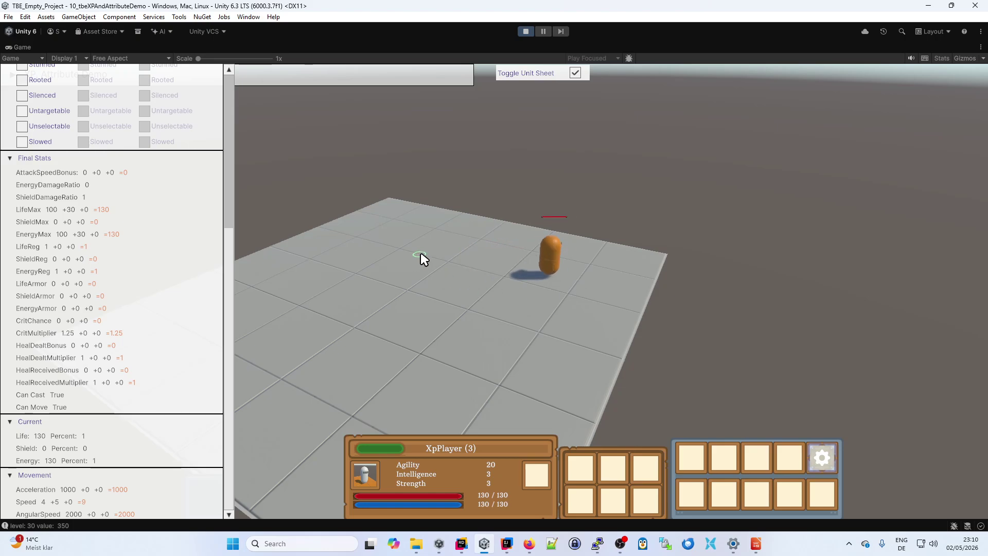
{"action": "left_click", "coordinate": [341, 384]}
{"action": "left_click", "coordinate": [521, 322]}
{"action": "right_click", "coordinate": [584, 270]}
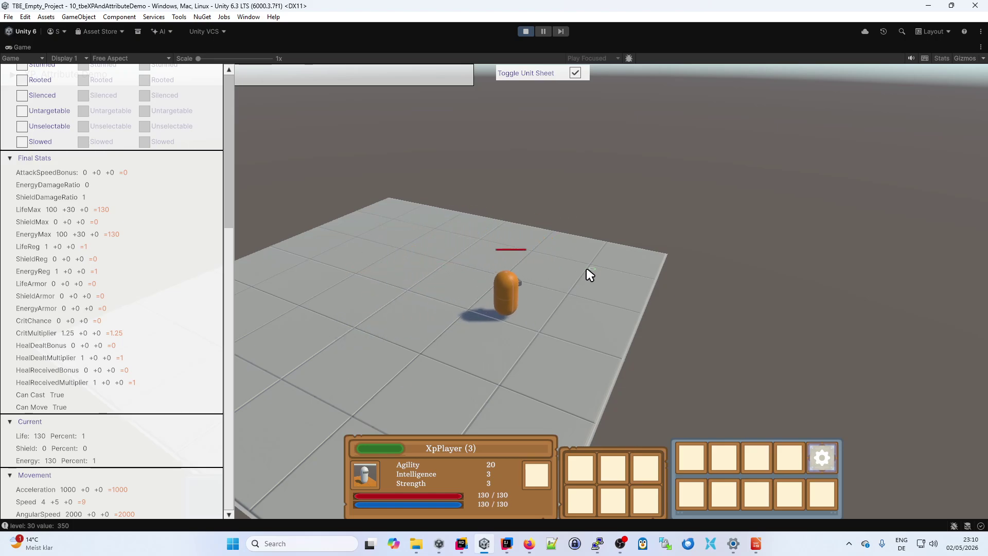
{"action": "right_click", "coordinate": [404, 260]}
{"action": "right_click", "coordinate": [364, 278]}
- Lower the player's Agility to 2 in the Attributes section of the unit sheet
{"action": "scroll", "coordinate": [163, 259], "scroll_direction": "up", "scroll_amount": 5}
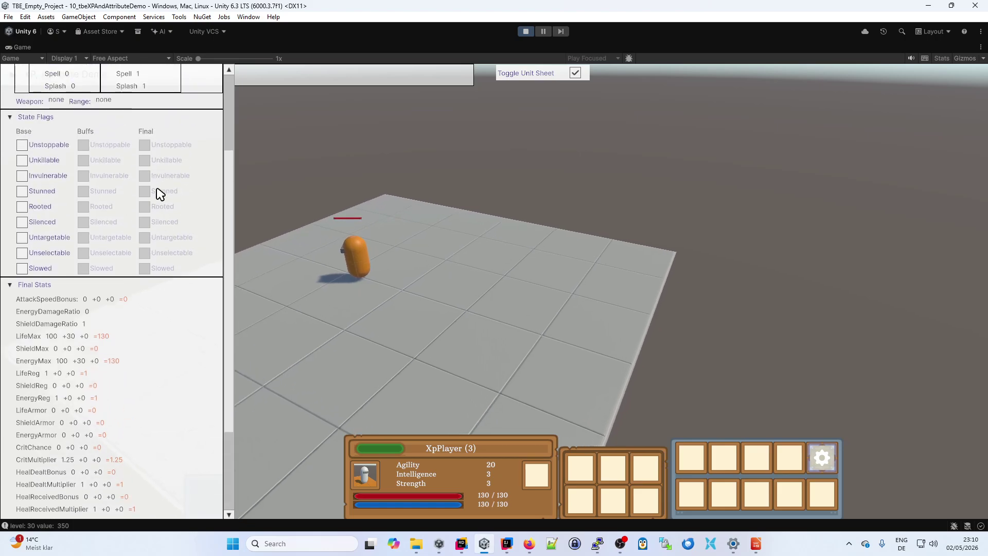
{"action": "left_click", "coordinate": [189, 87]}
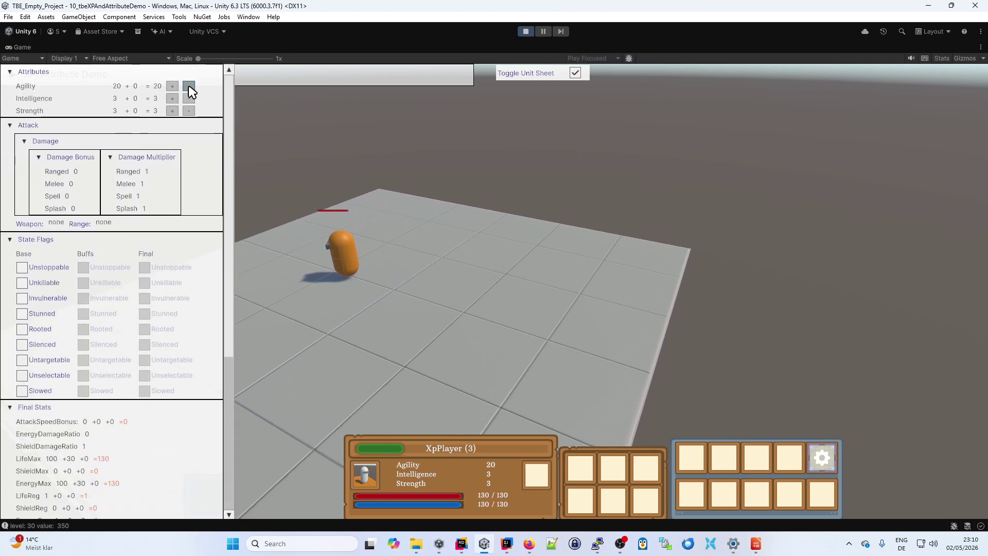
{"action": "left_click", "coordinate": [189, 88]}
{"action": "left_click", "coordinate": [190, 88]}
{"action": "left_click", "coordinate": [189, 87]}
{"action": "left_click", "coordinate": [189, 87]}
{"action": "left_click", "coordinate": [190, 88]}
{"action": "left_click", "coordinate": [190, 88]}
{"action": "left_click", "coordinate": [191, 88]}
{"action": "left_click", "coordinate": [191, 88]}
{"action": "left_click", "coordinate": [190, 89]}
- Walk the player around the platform to compare its movement speed with 2 Agility
{"action": "right_click", "coordinate": [496, 286]}
{"action": "right_click", "coordinate": [584, 305]}
{"action": "right_click", "coordinate": [541, 364]}
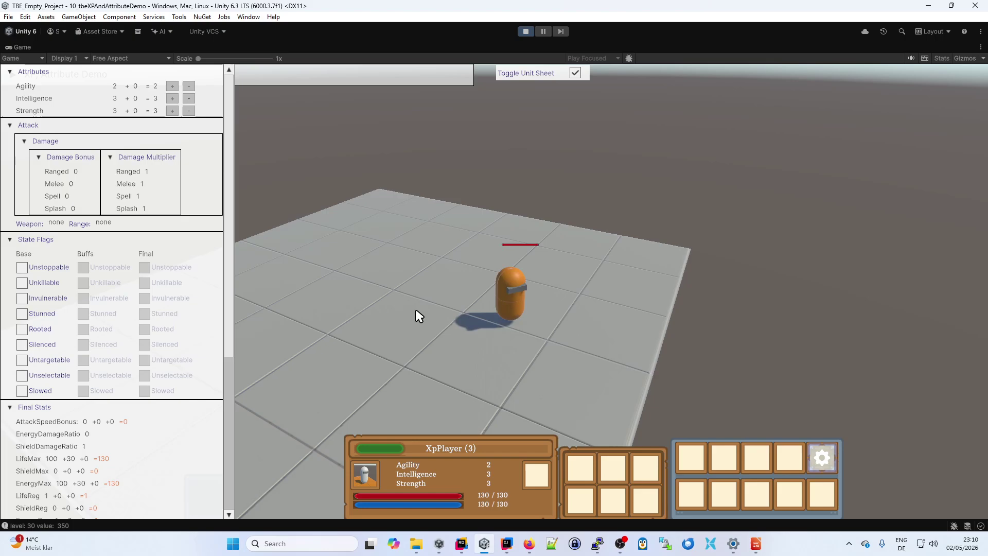
{"action": "right_click", "coordinate": [399, 292]}
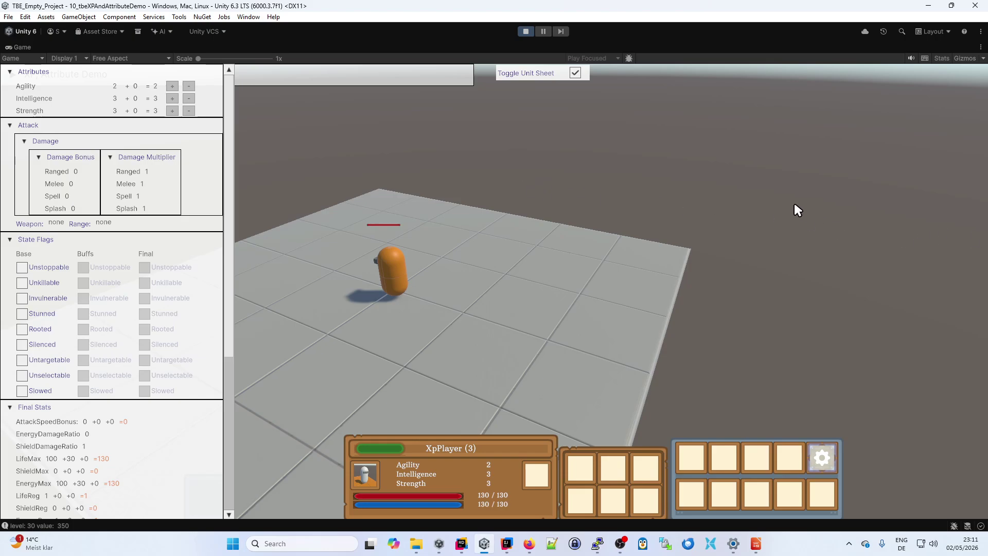
{"action": "mouse_move", "coordinate": [494, 228]}
{"action": "middle_mouse_down"}
{"action": "mouse_move", "coordinate": [446, 240]}
{"action": "mouse_move", "coordinate": [329, 236]}
{"action": "mouse_move", "coordinate": [502, 241]}
{"action": "mouse_move", "coordinate": [502, 231]}
{"action": "middle_mouse_up"}
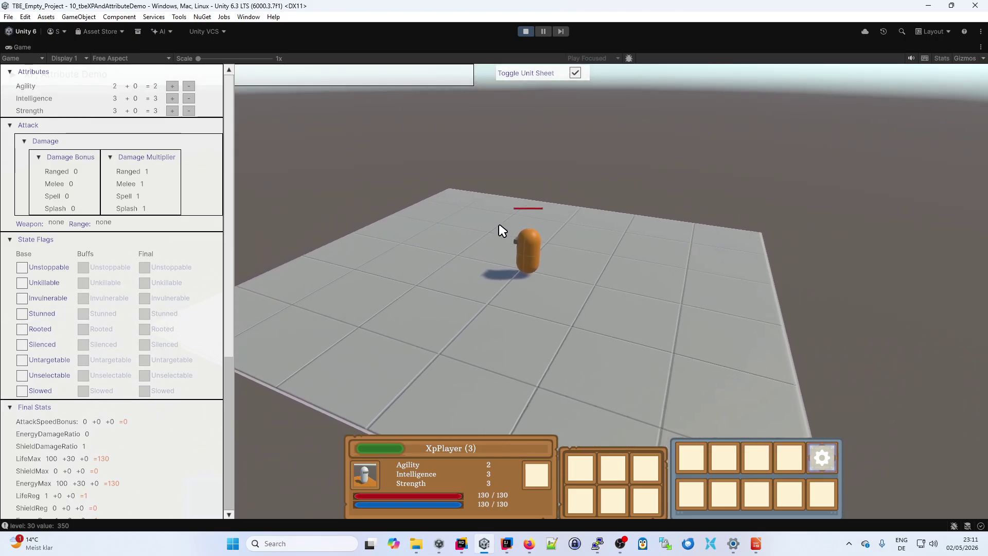